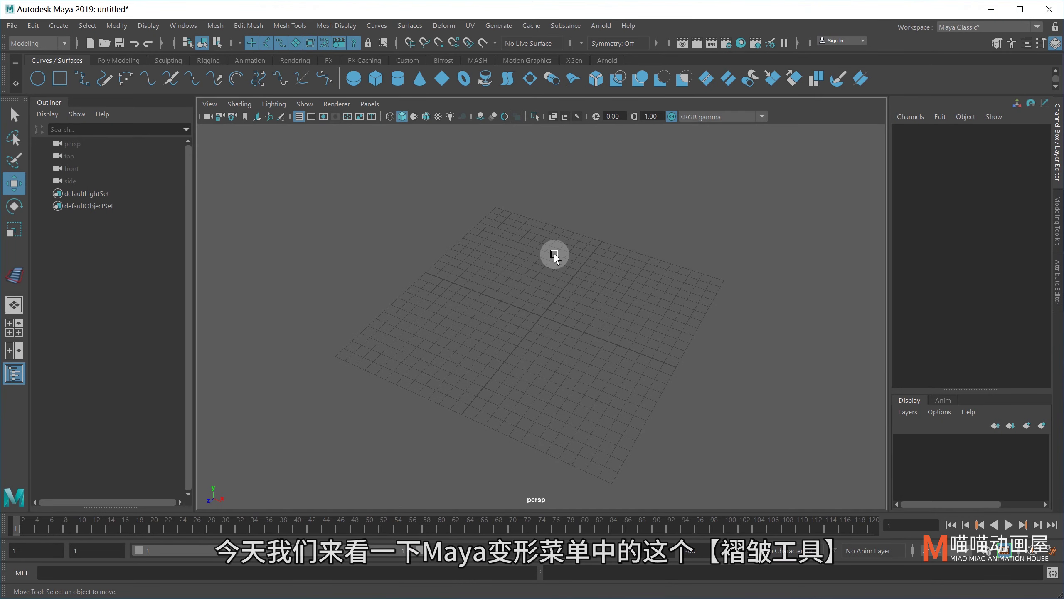
Choose the Wrinkle deformer from the Deform menu
click(443, 27)
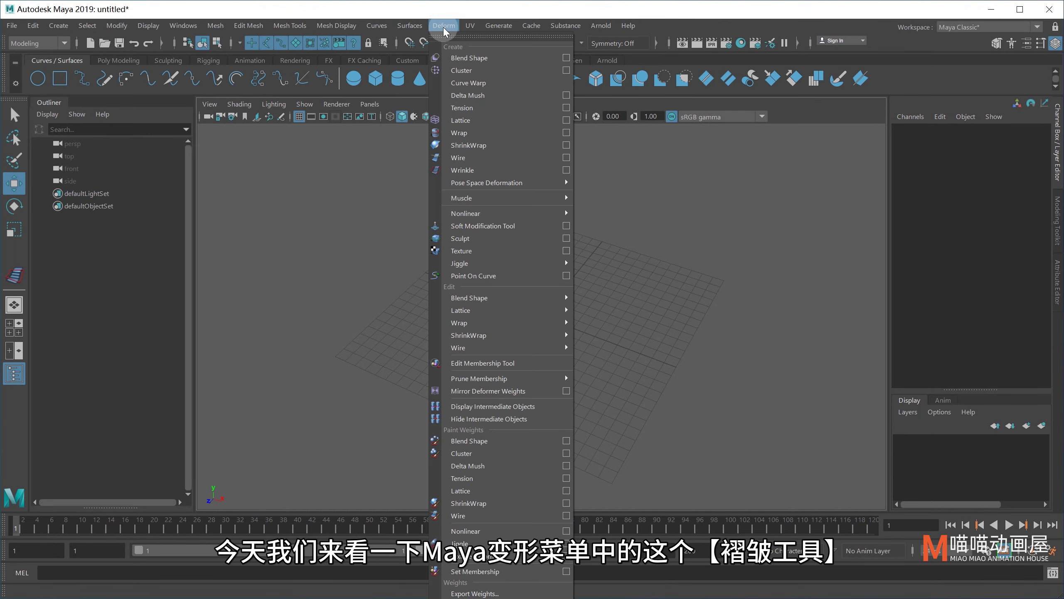
click(484, 168)
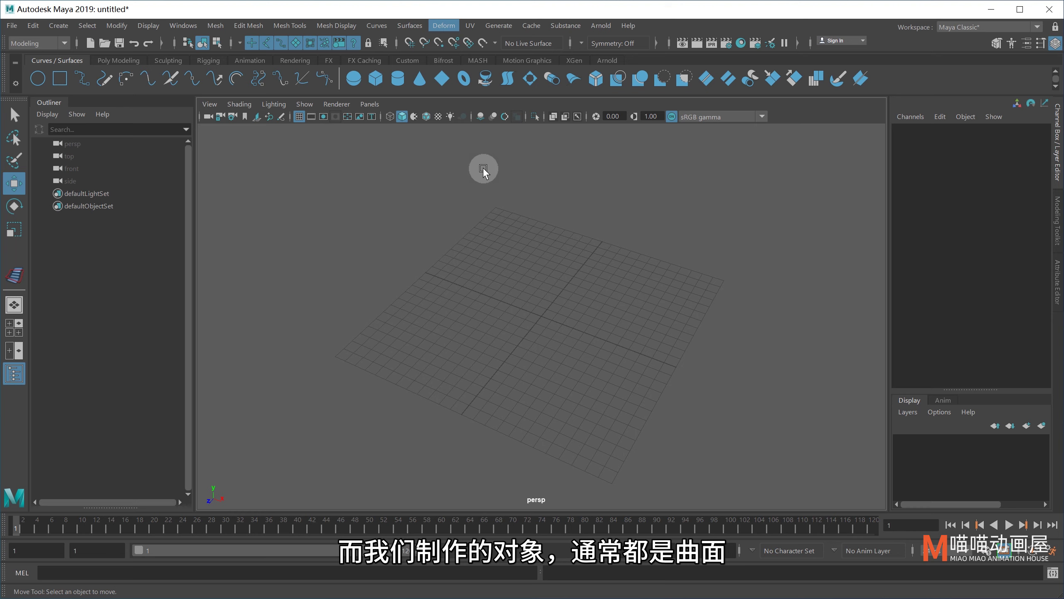
Create a NURBS plane, scale it to 26.52, and set Patches U and V to 91
click(442, 79)
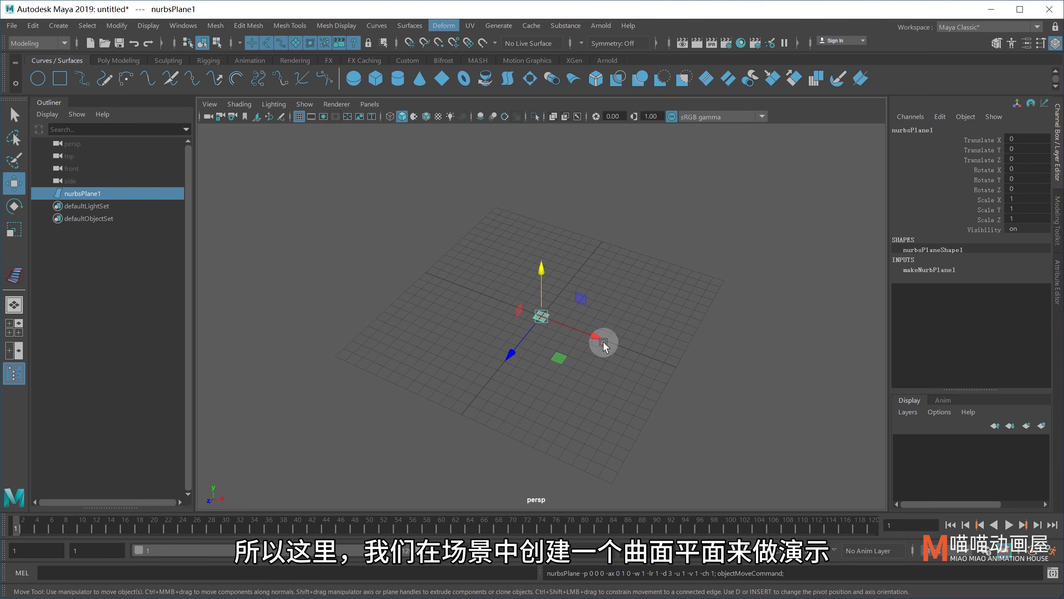
key(r)
drag(542, 316, 761, 413)
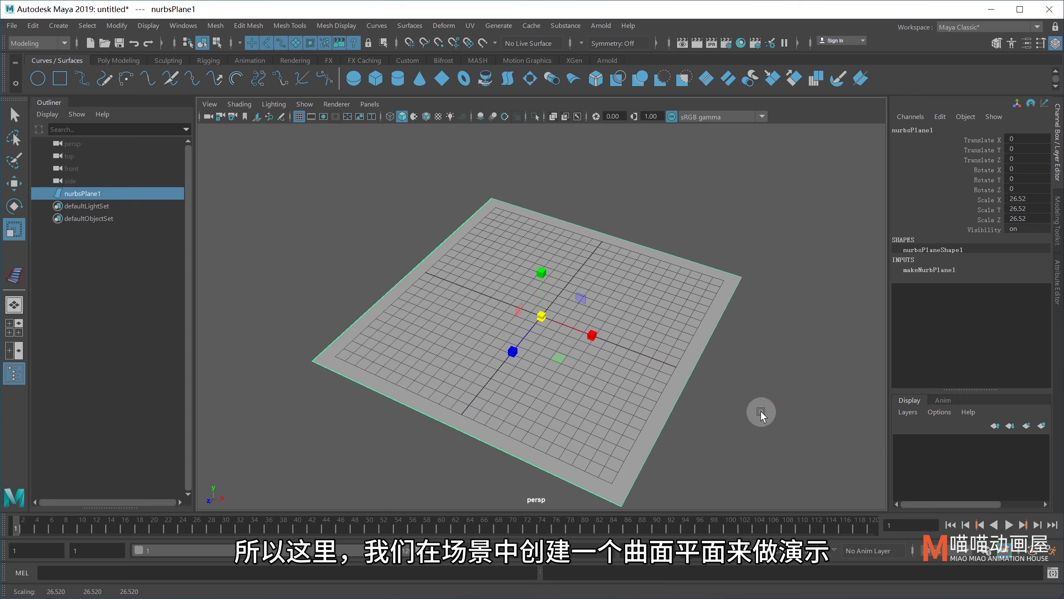
click(929, 270)
drag(982, 299, 982, 310)
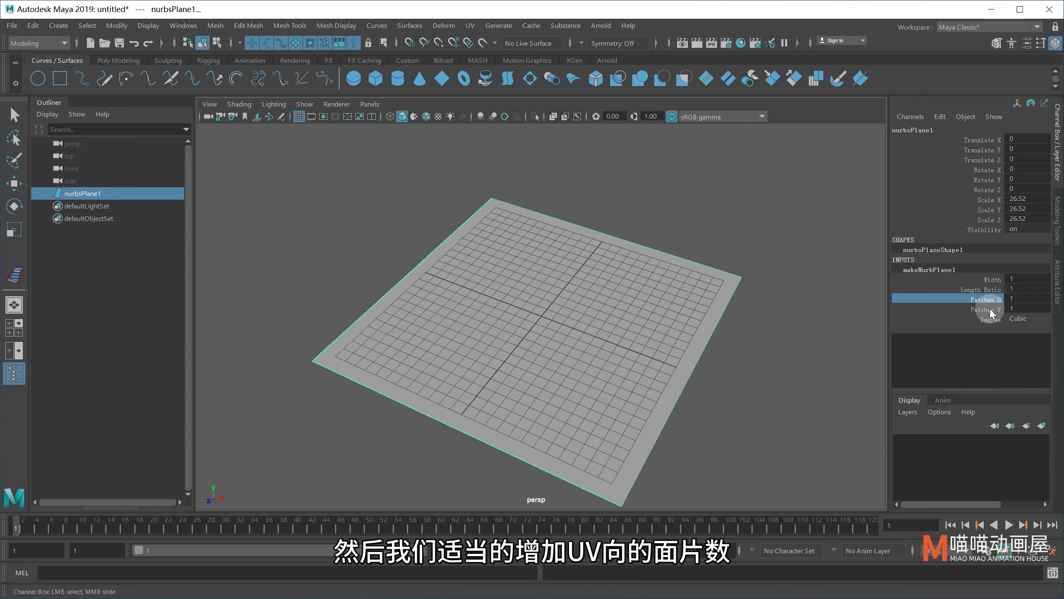
middle_drag(494, 408, 869, 385)
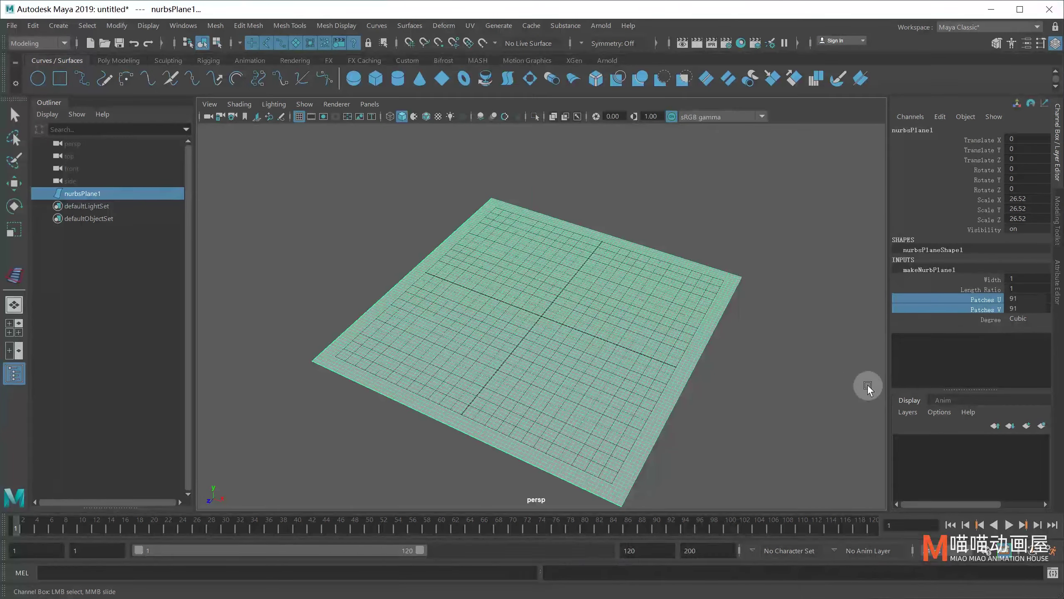
Duplicate the plane twice, hide both copies, and turn off the viewport grid
key(w)
key(ctrl+d)
key(ctrl+d)
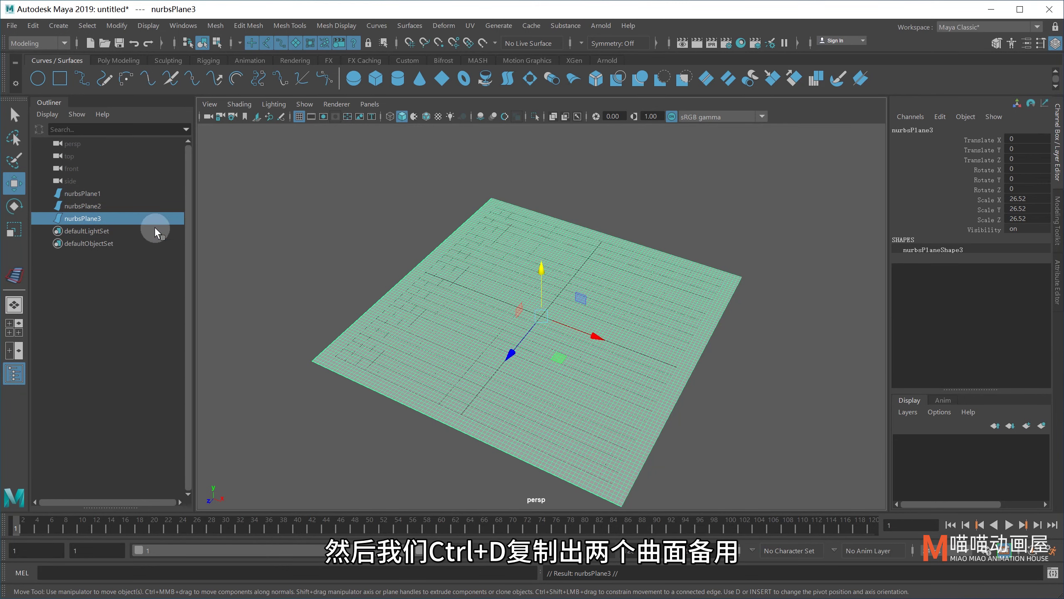
shift+click(109, 205)
key(ctrl+h)
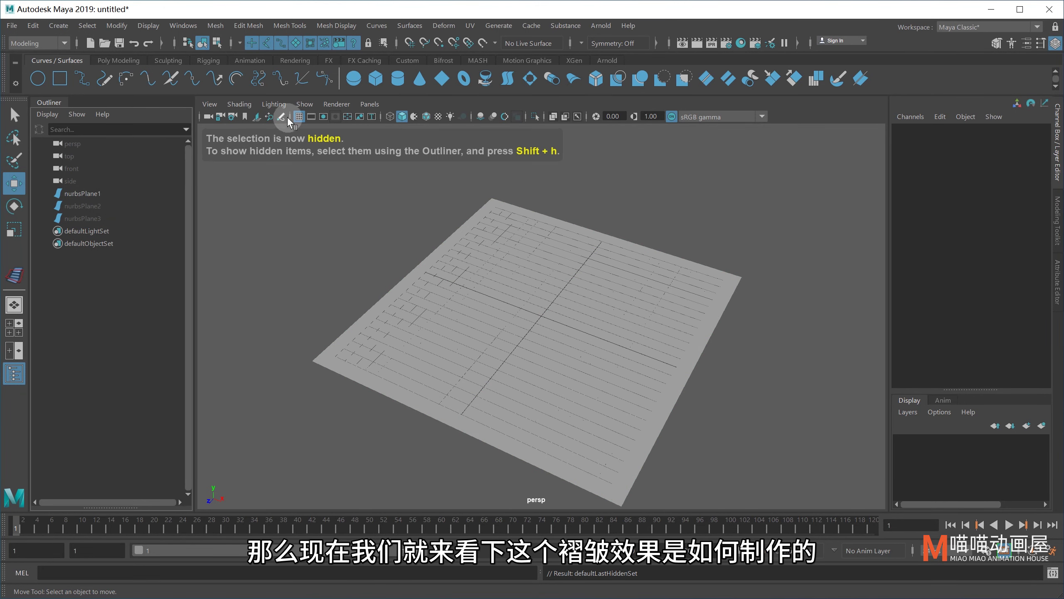
click(299, 117)
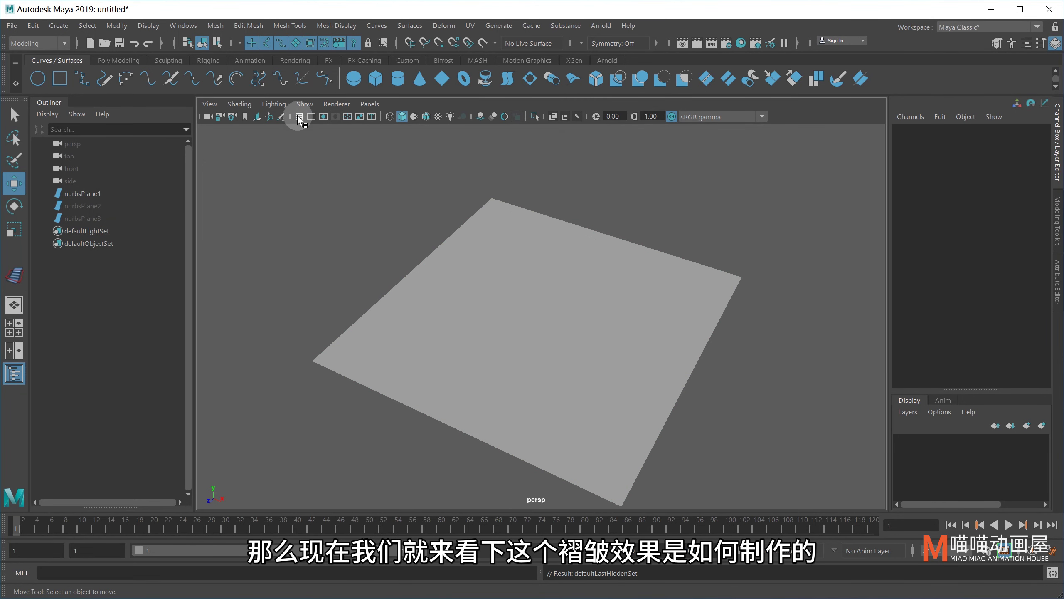
Reset the Wrinkle tool options and leave Type on Radial after trying Tangential and Custom
click(441, 25)
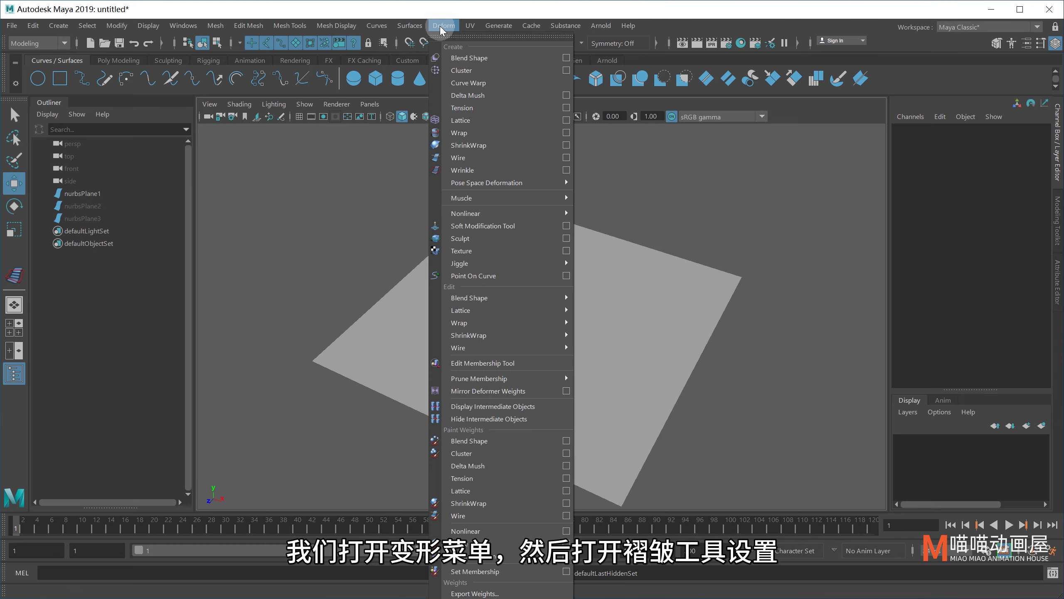
click(566, 170)
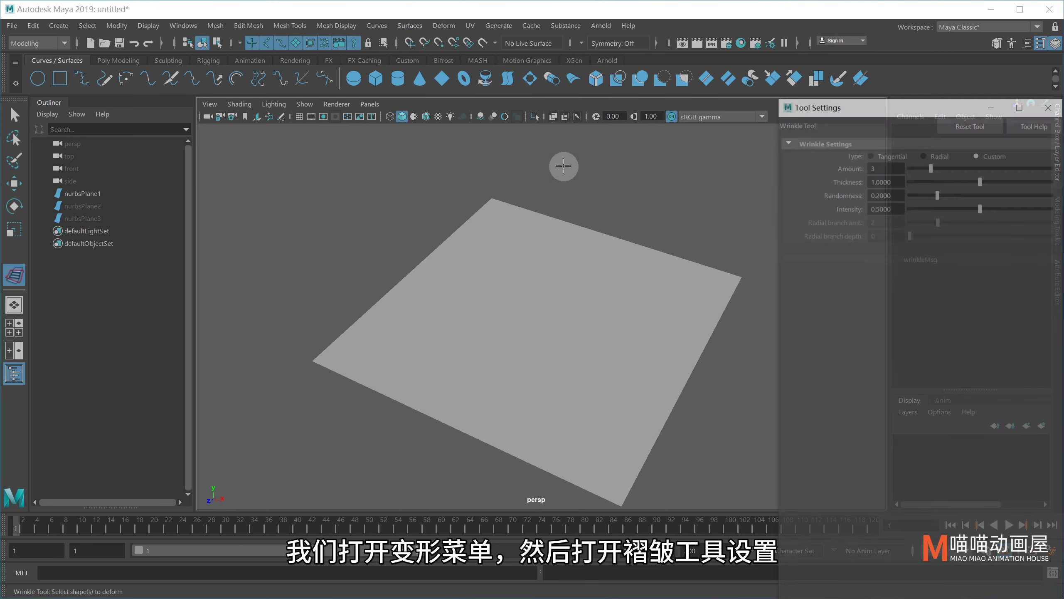
click(968, 122)
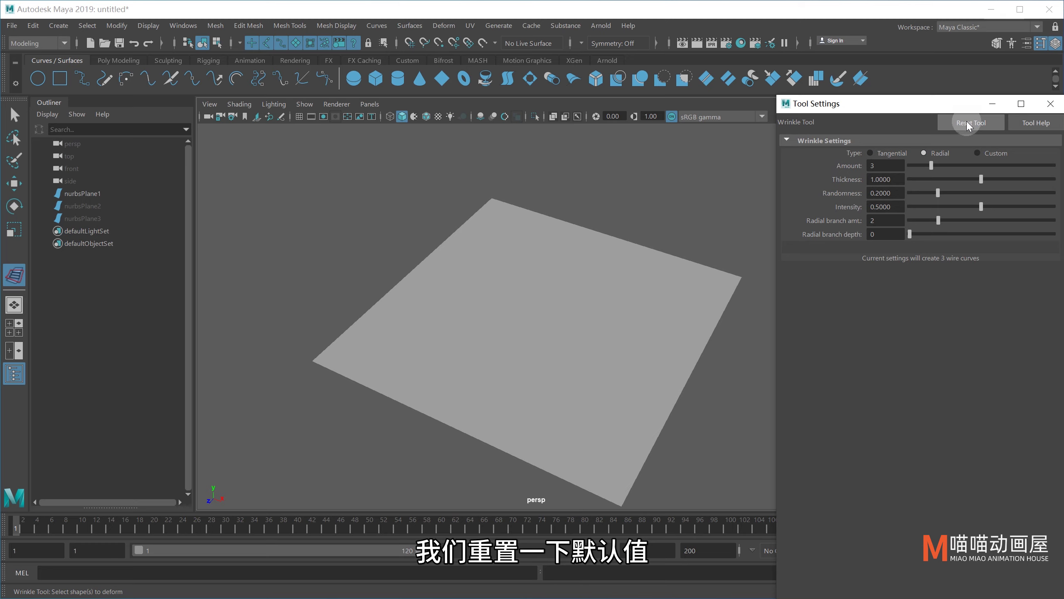
click(994, 154)
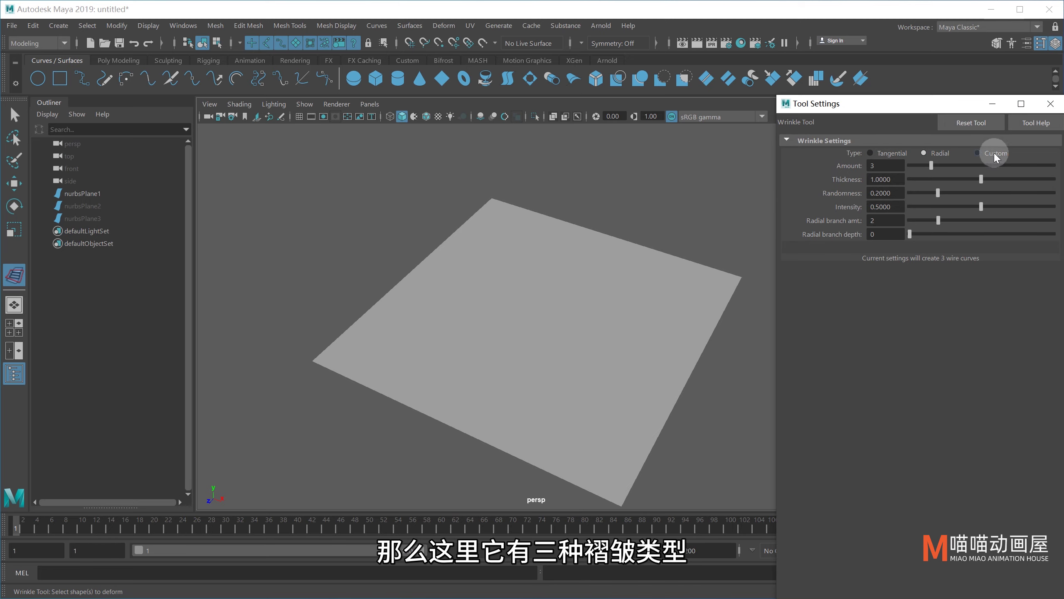
click(893, 155)
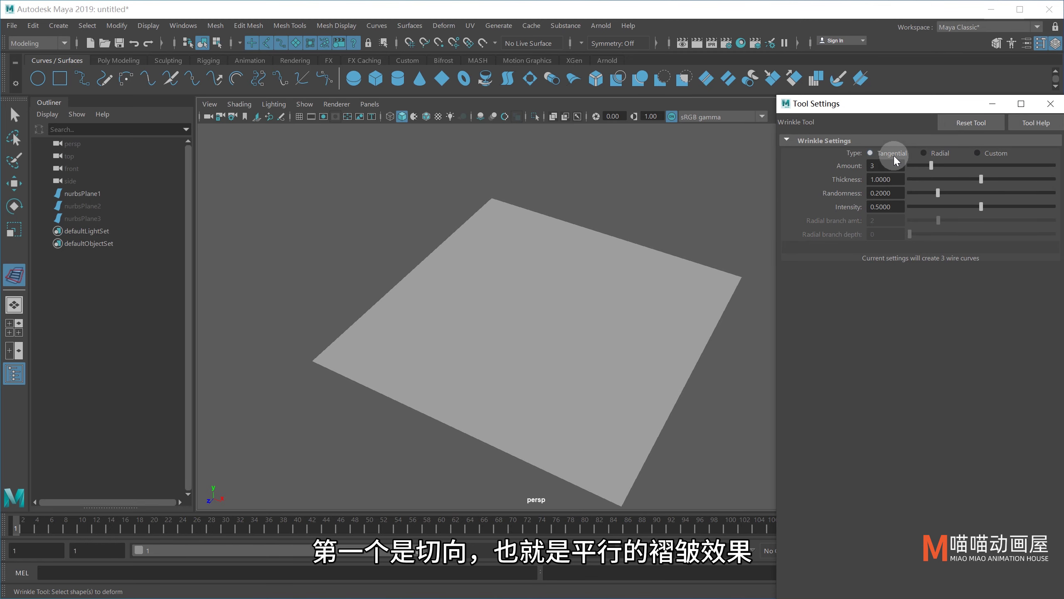
click(930, 153)
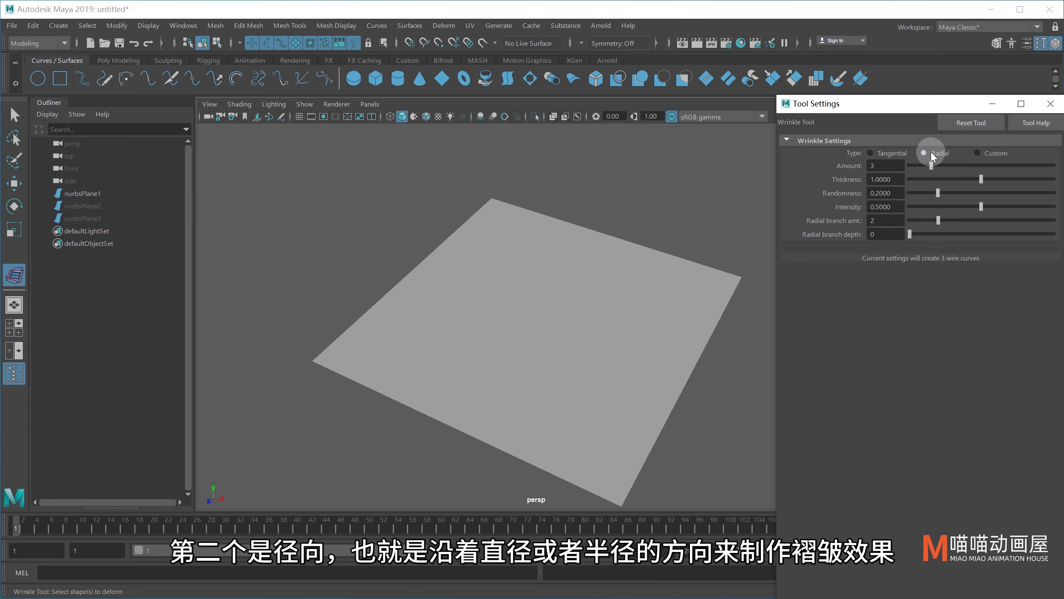
click(977, 154)
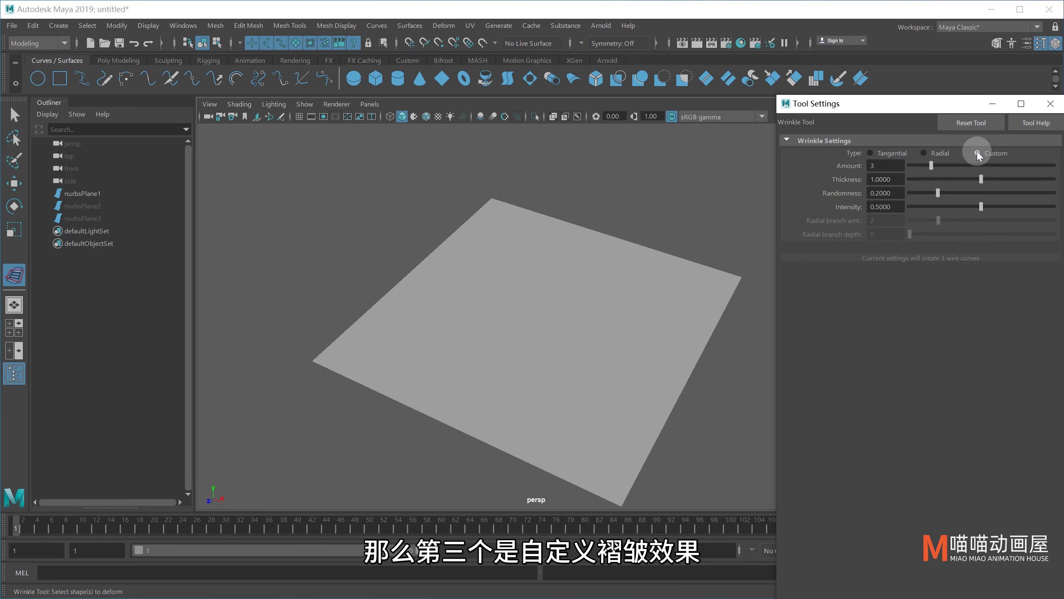
click(936, 153)
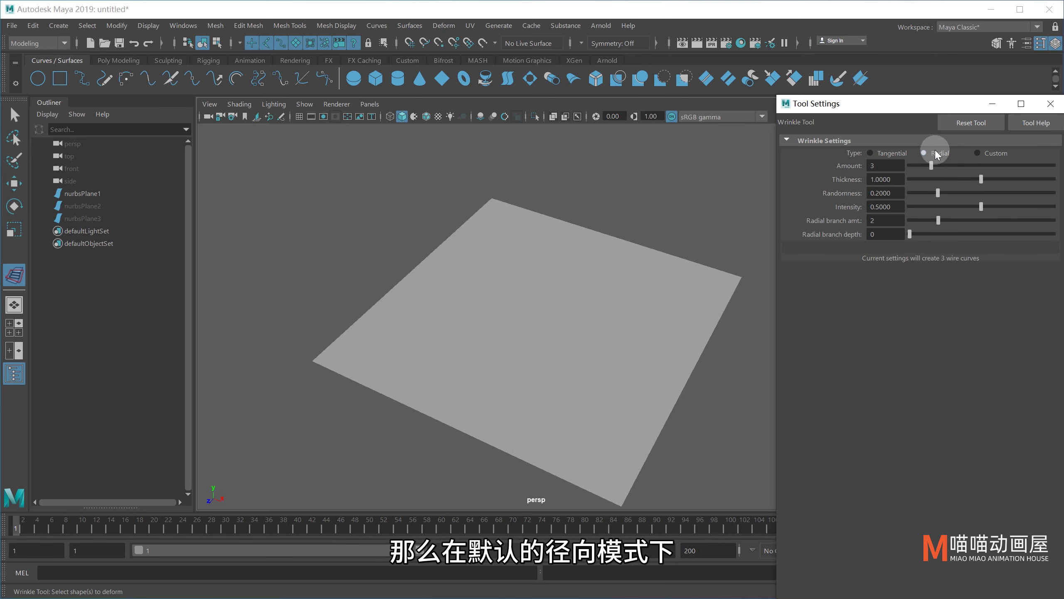
Apply a radial wrinkle to nurbsPlane1 over a shrunken, shifted and rotated region
click(531, 356)
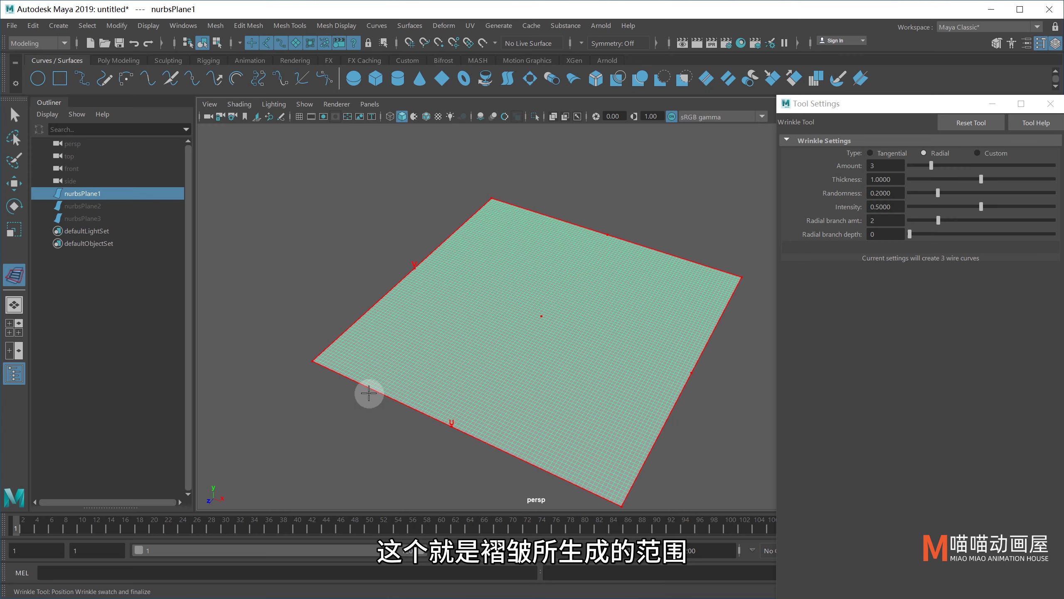
middle_drag(416, 267, 463, 276)
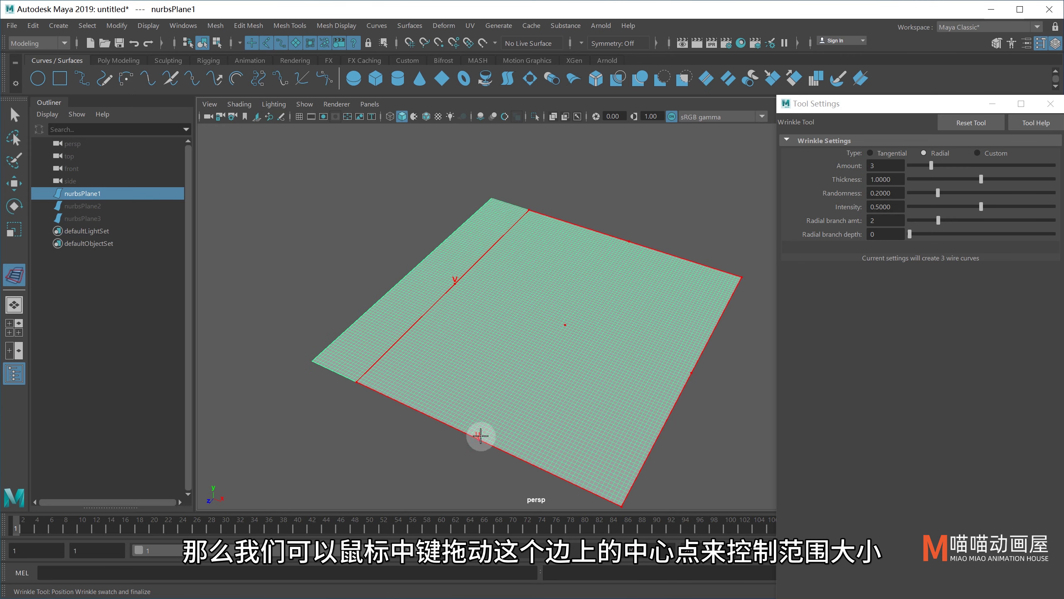
middle_drag(481, 436, 500, 401)
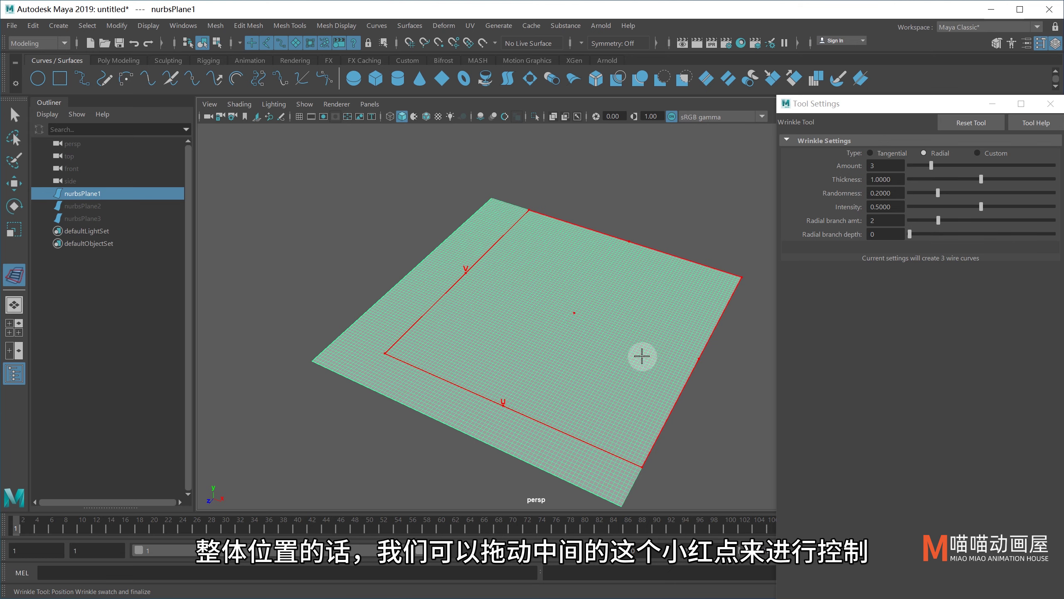
mouse_move(577, 319)
middle_down()
mouse_move(521, 287)
mouse_move(546, 317)
middle_up()
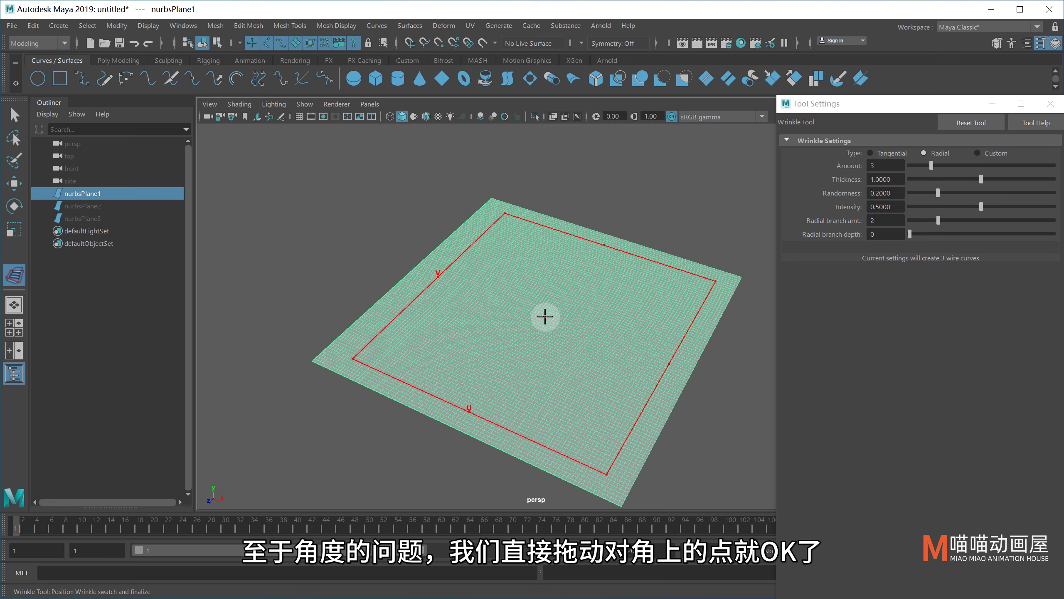
mouse_move(714, 280)
mouse_down()
mouse_move(456, 336)
mouse_move(591, 268)
mouse_up()
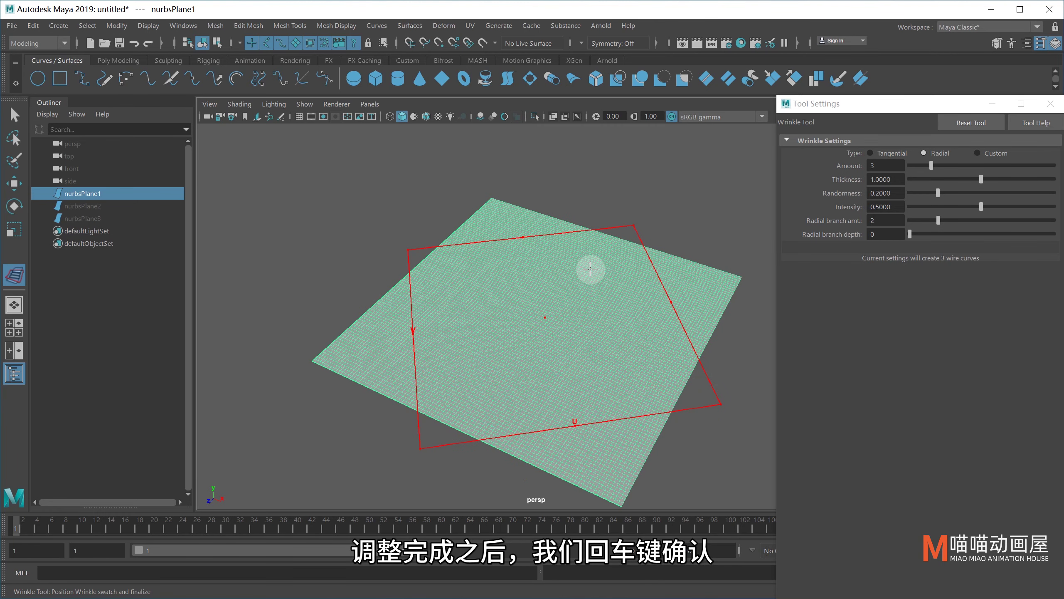
key(Return)
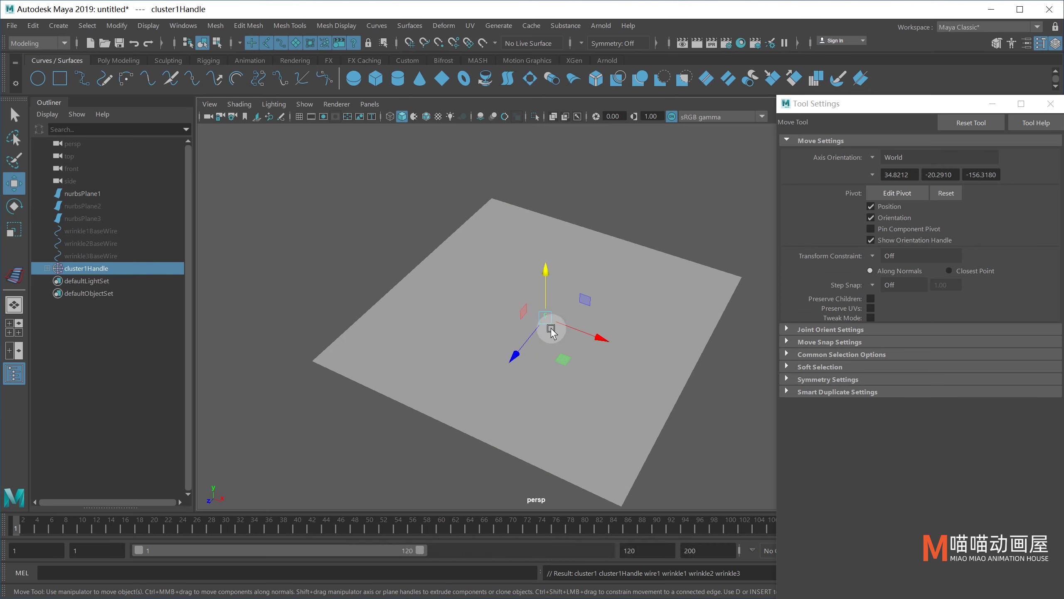
Lift cluster1Handle to raise the three ridges, try rotating and scaling it, then undo
drag(550, 332, 593, 283)
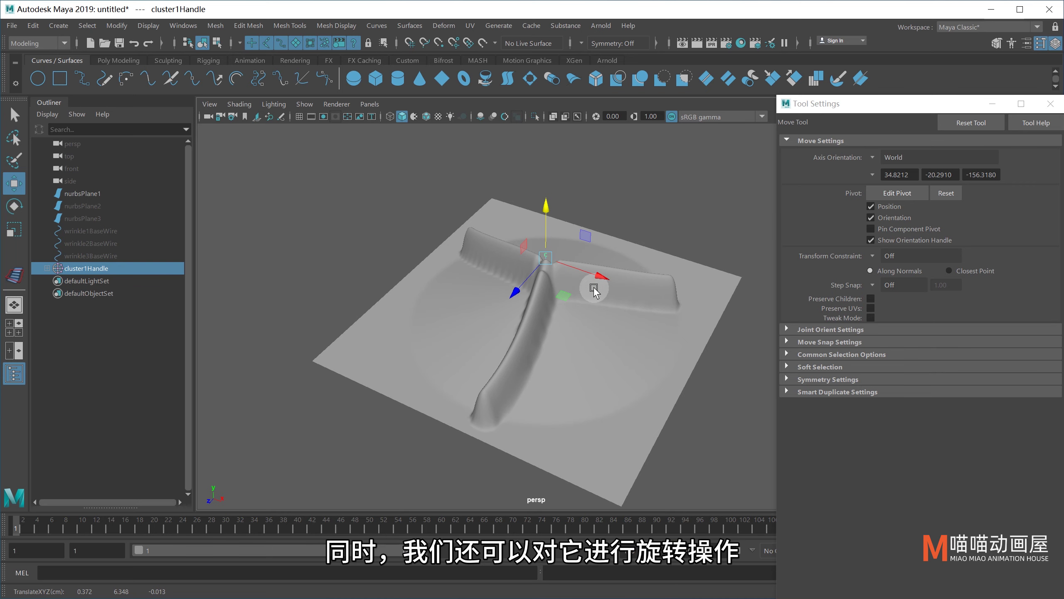
key(e)
mouse_move(583, 278)
mouse_down()
mouse_move(544, 292)
mouse_move(607, 331)
mouse_up()
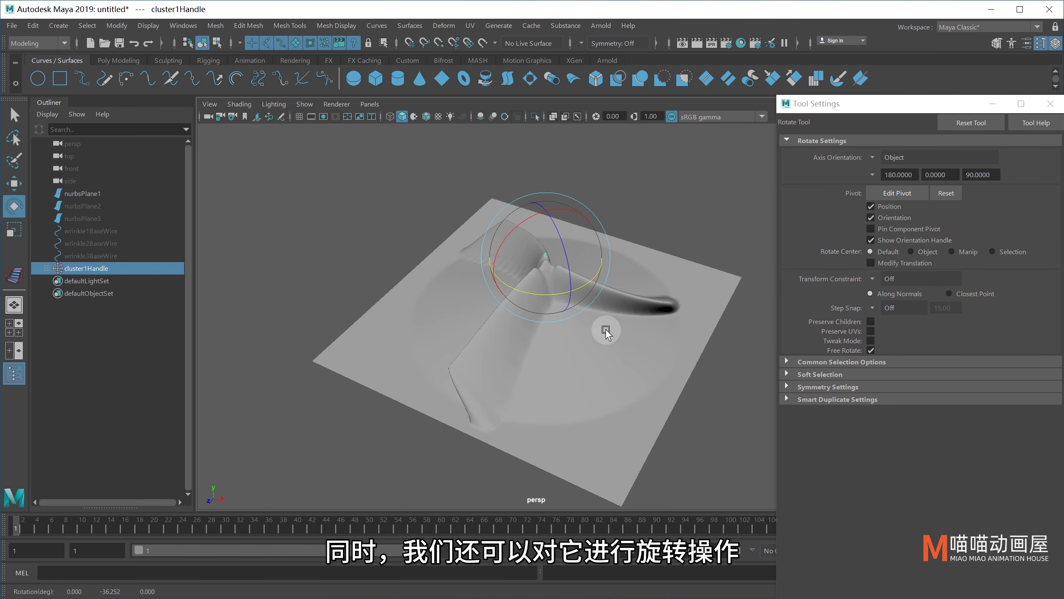
key(r)
drag(552, 279, 559, 283)
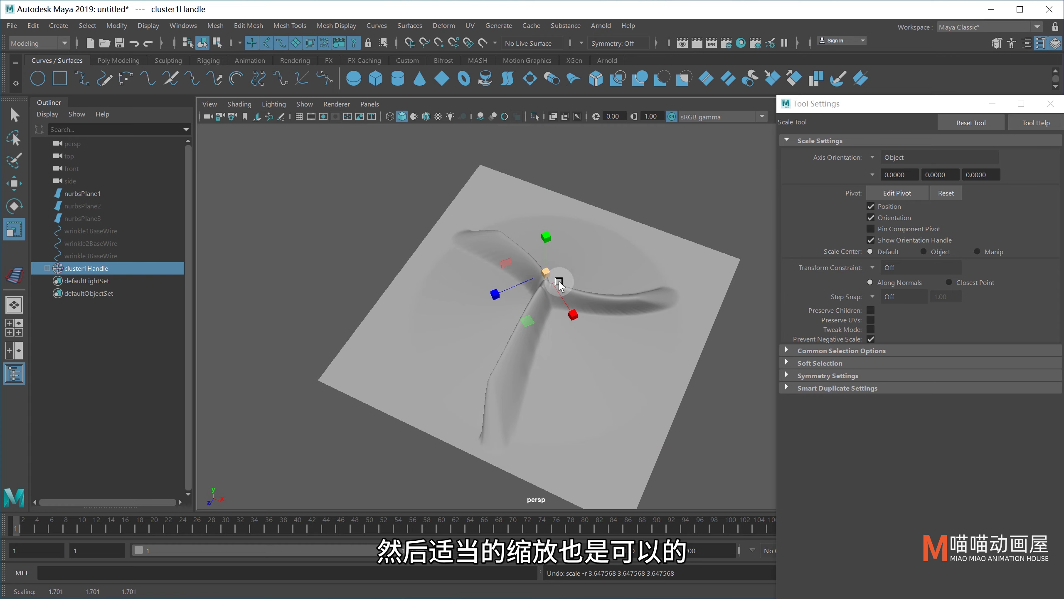
key(ctrl+z)
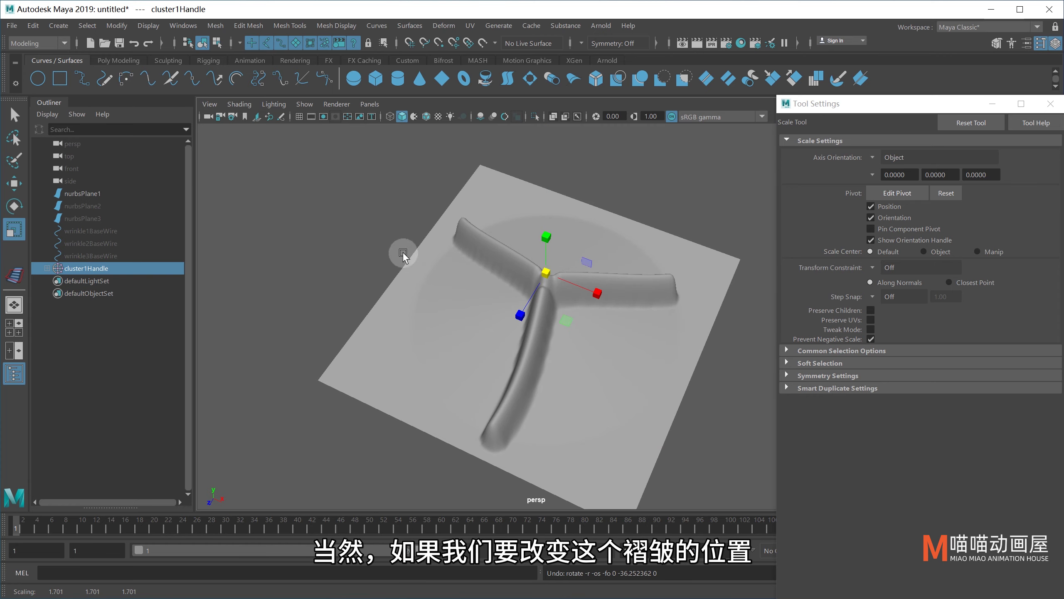
Move nurbsPlane1 to Translate X -0.883 and list its channels and deformer inputs
key(w)
click(623, 368)
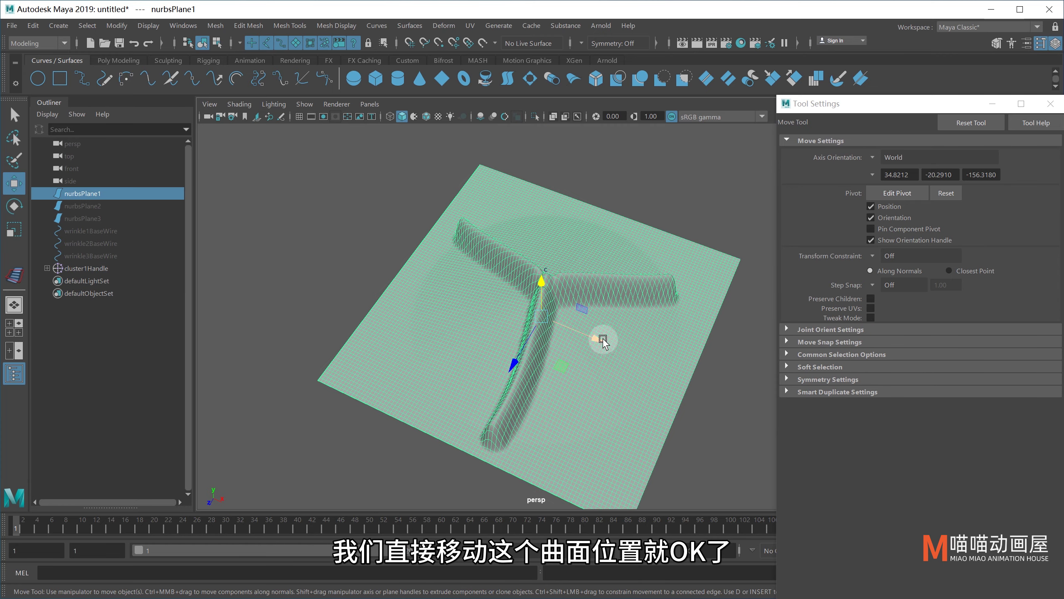
mouse_move(603, 338)
middle_down()
mouse_move(549, 293)
mouse_move(595, 331)
middle_up()
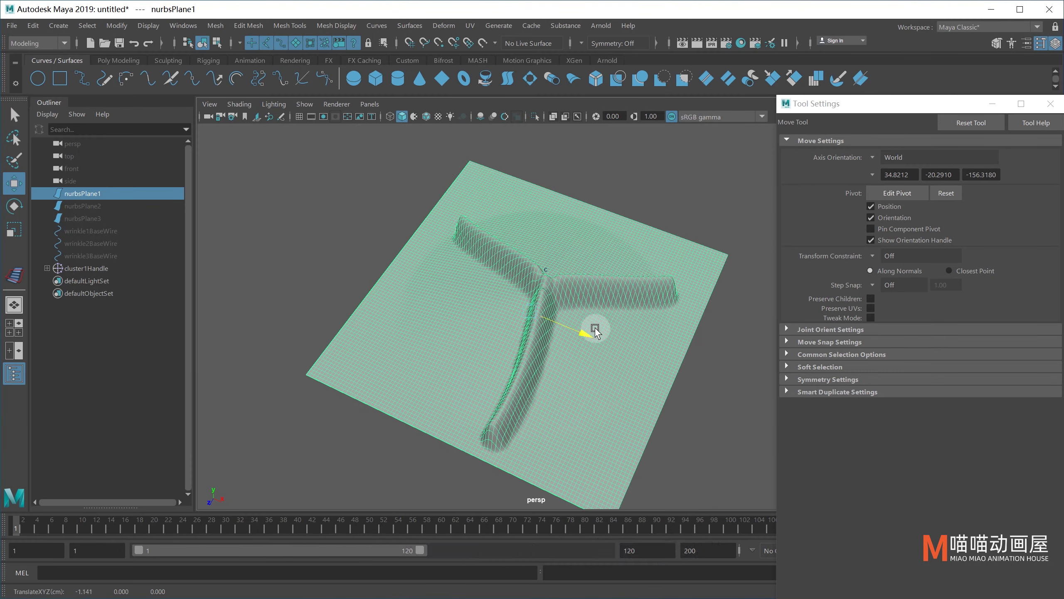
key(q)
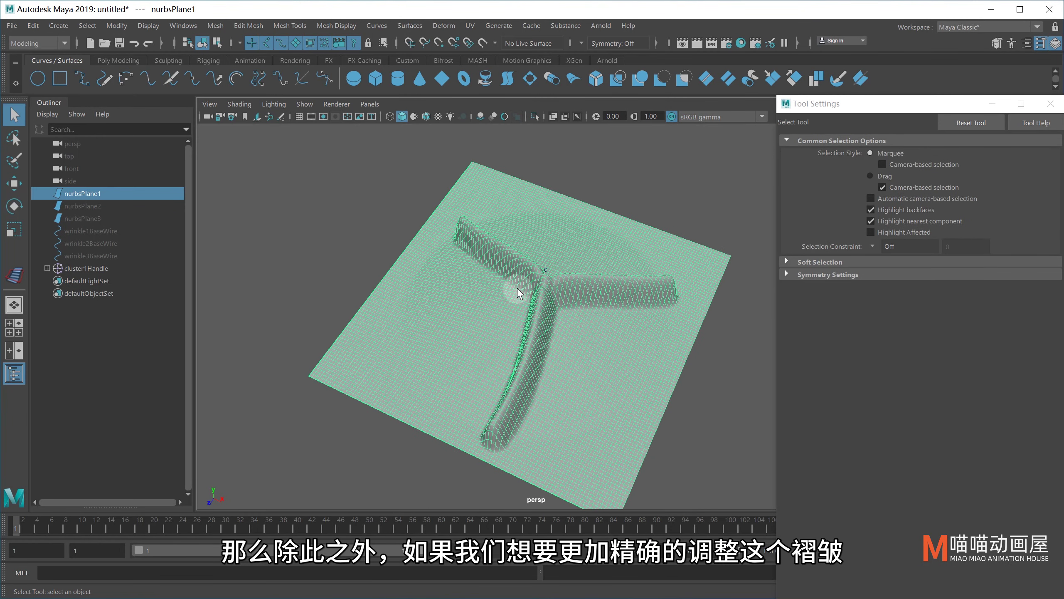
click(1051, 103)
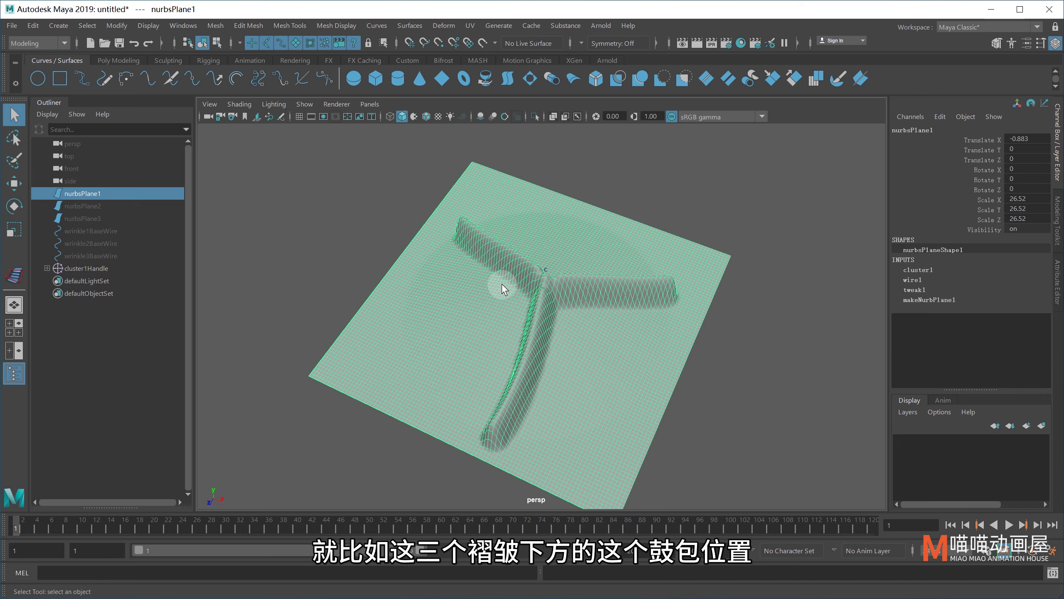
Lower cluster1's Envelope from 0.5 to 0 in the Channel Box inputs
click(919, 271)
click(992, 279)
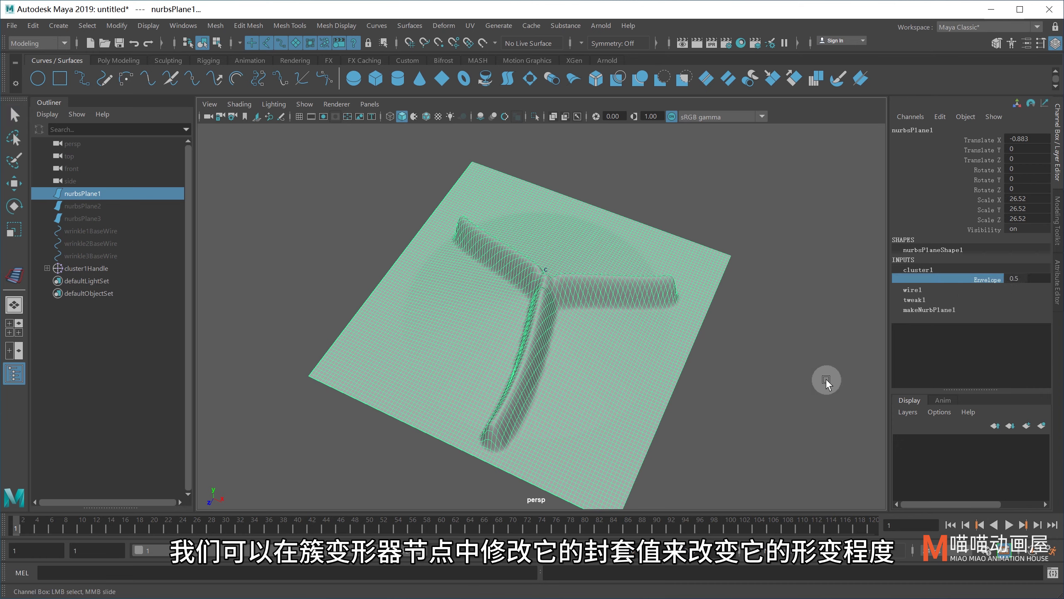
mouse_move(825, 378)
middle_down()
mouse_move(801, 381)
mouse_move(844, 376)
mouse_move(708, 387)
middle_up()
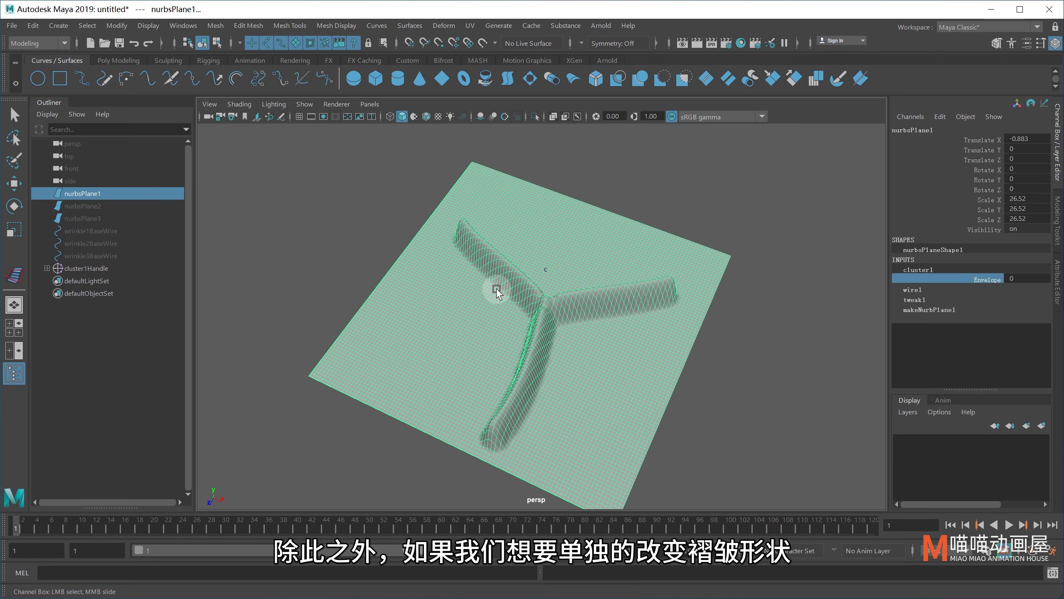
Set wire1 Dropoff Distances to 2, 0.5, 0.5 and Scales to 1.2, then adjust Crossing Effect
click(913, 289)
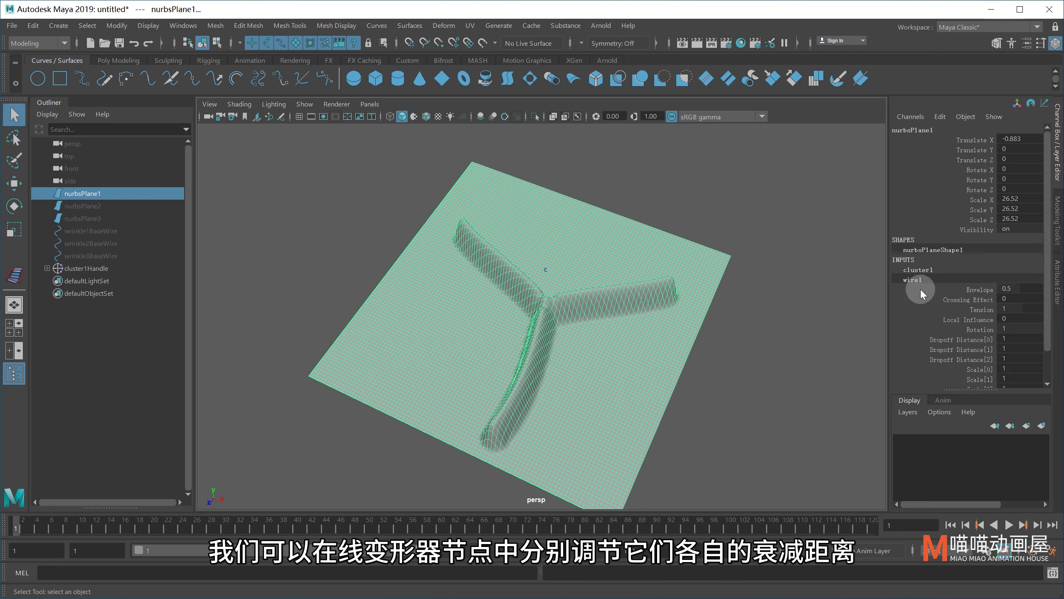
text(2)
key(Return)
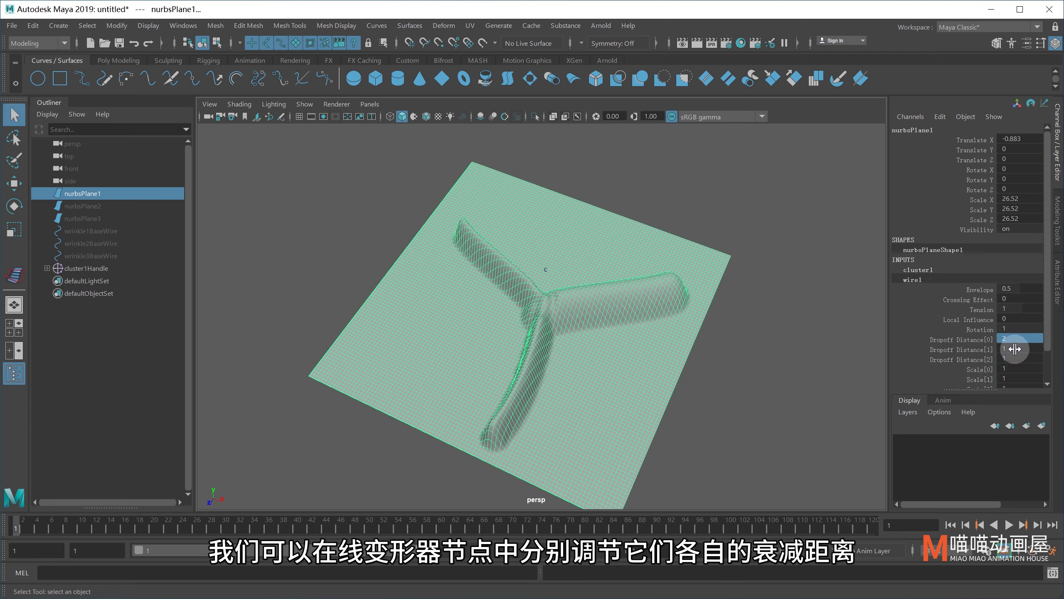
click(1019, 360)
text(.5)
key(Return)
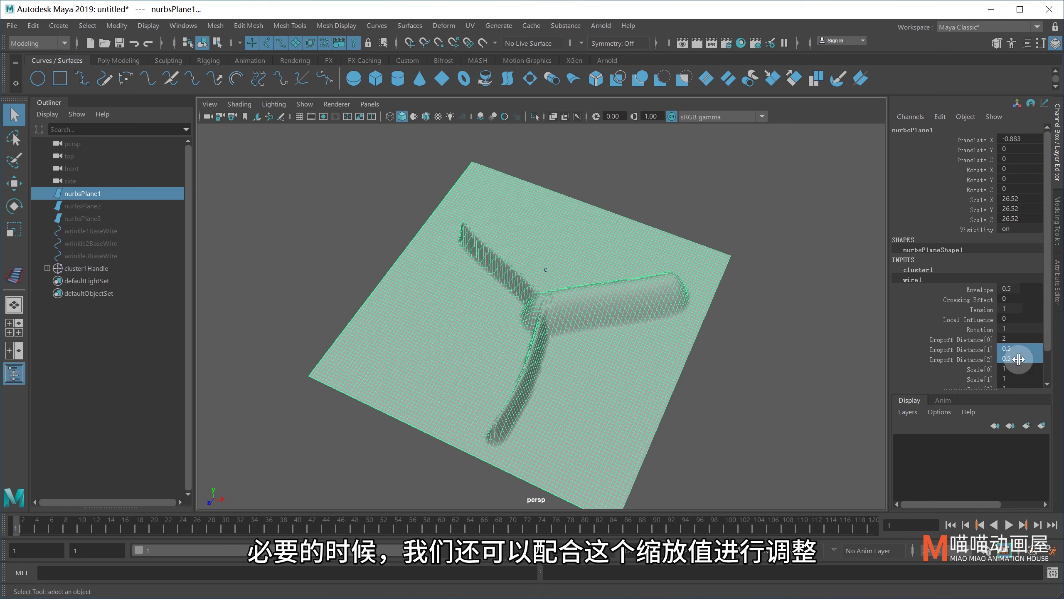
scroll(1011, 339, down, 2)
drag(1011, 339, 1012, 352)
text(.2)
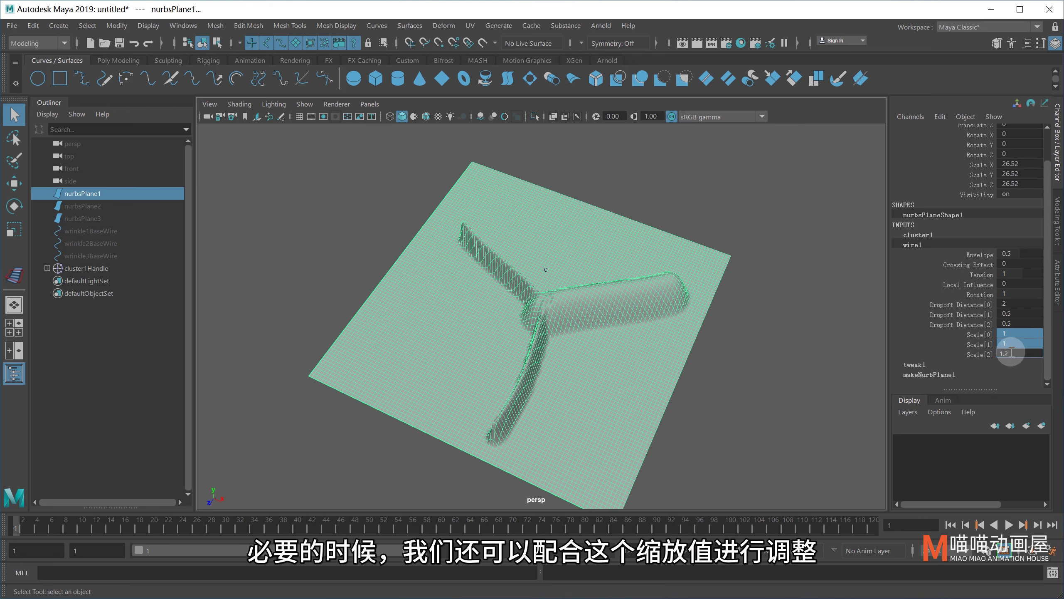
key(Return)
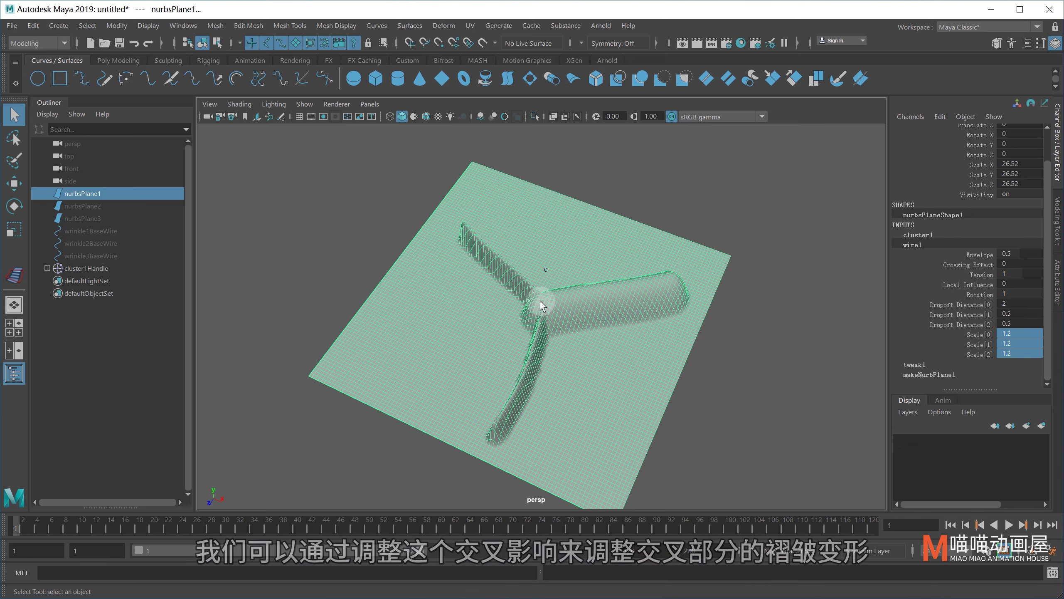
click(955, 268)
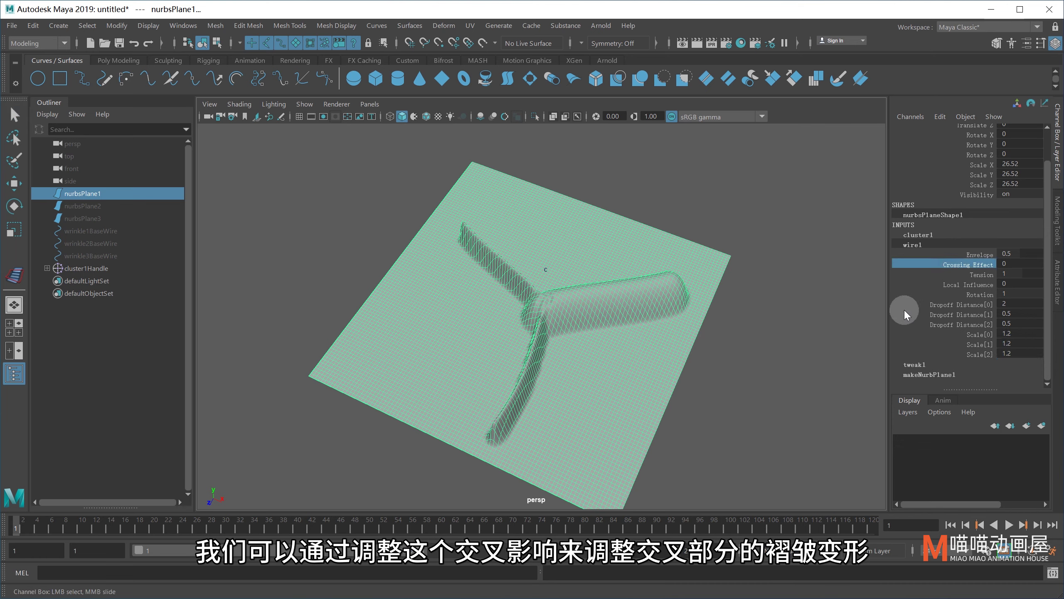
mouse_move(760, 352)
middle_down()
mouse_move(821, 359)
mouse_move(667, 368)
middle_up()
Set the Wrinkle tool's Randomness to 0, keeping Radial type, Thickness 1 and Intensity 0.5
double_click(13, 275)
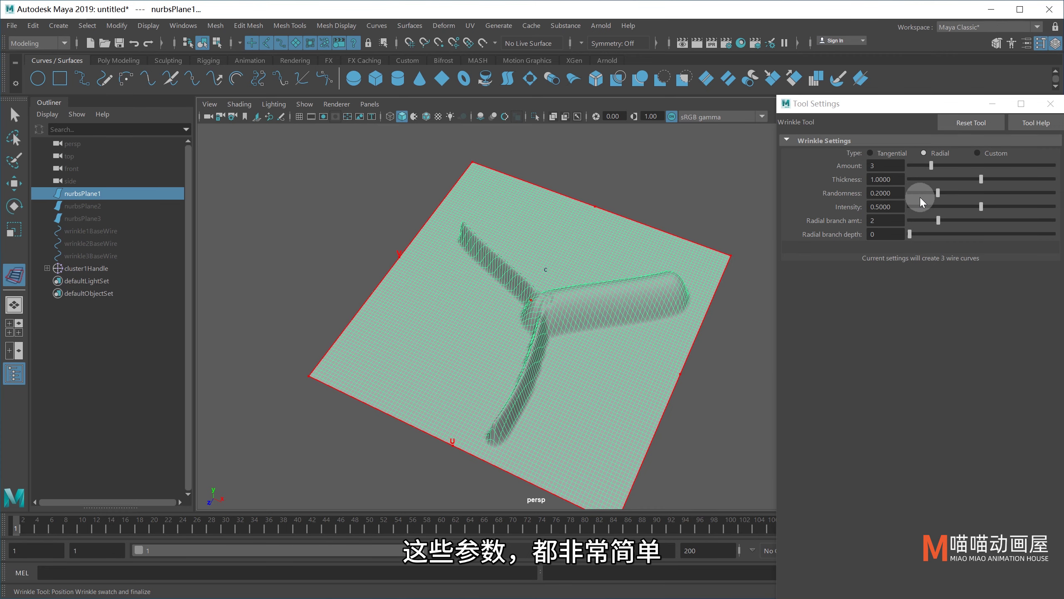
click(877, 180)
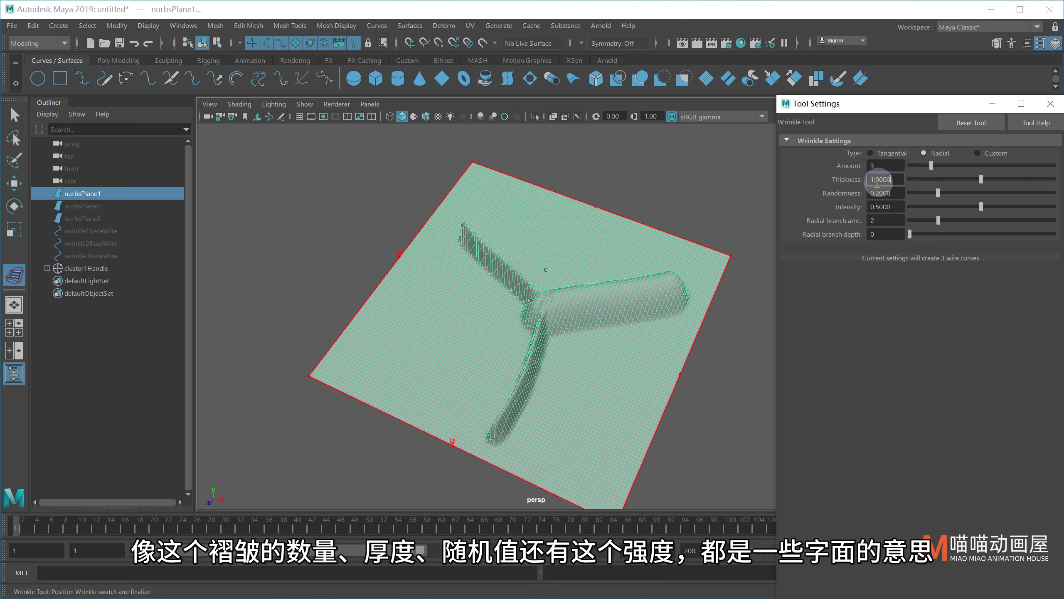
double_click(887, 206)
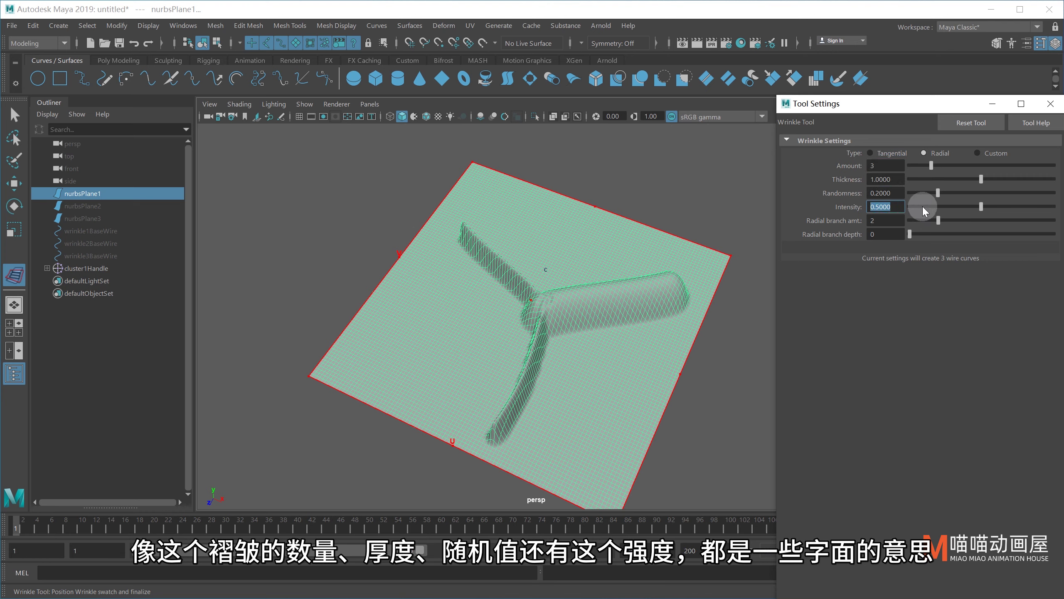
double_click(901, 193)
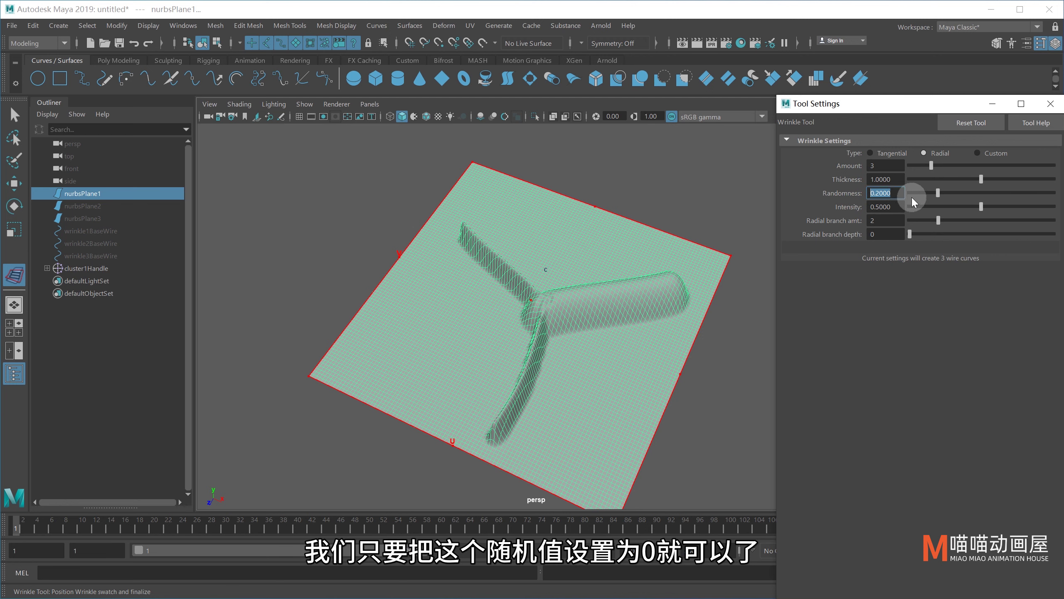
text(0)
key(Return)
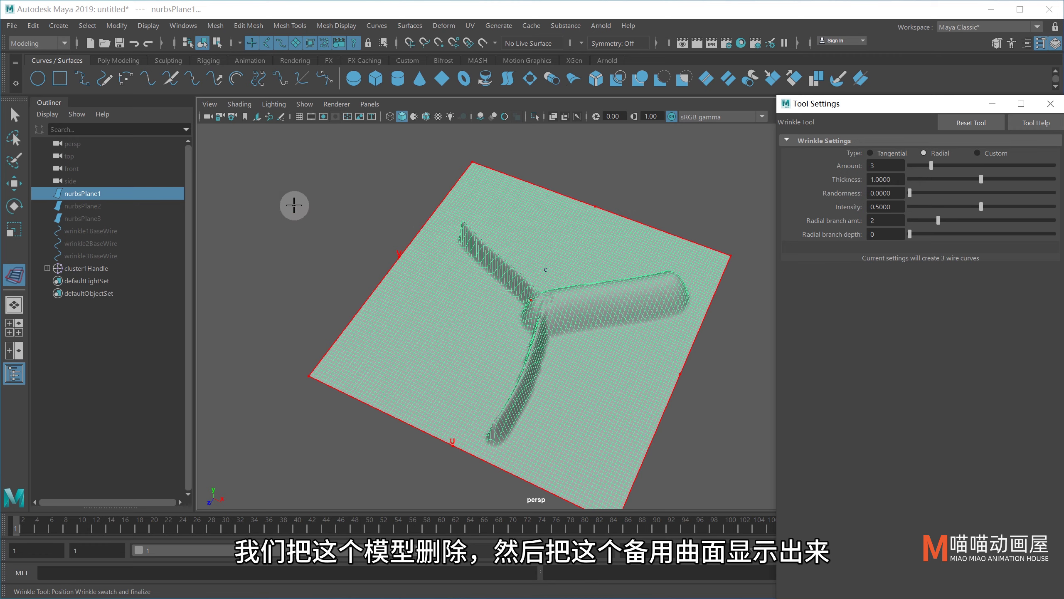
Delete the first wrinkled plane with its wires and unhide nurbsPlane2
click(113, 192)
key(Delete)
click(113, 194)
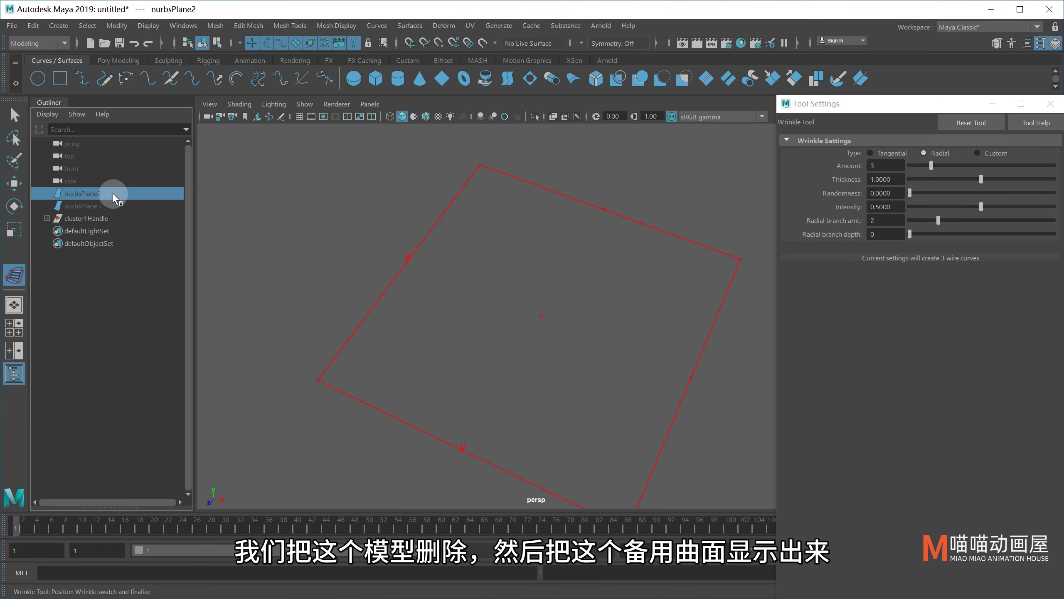
key(shift+h)
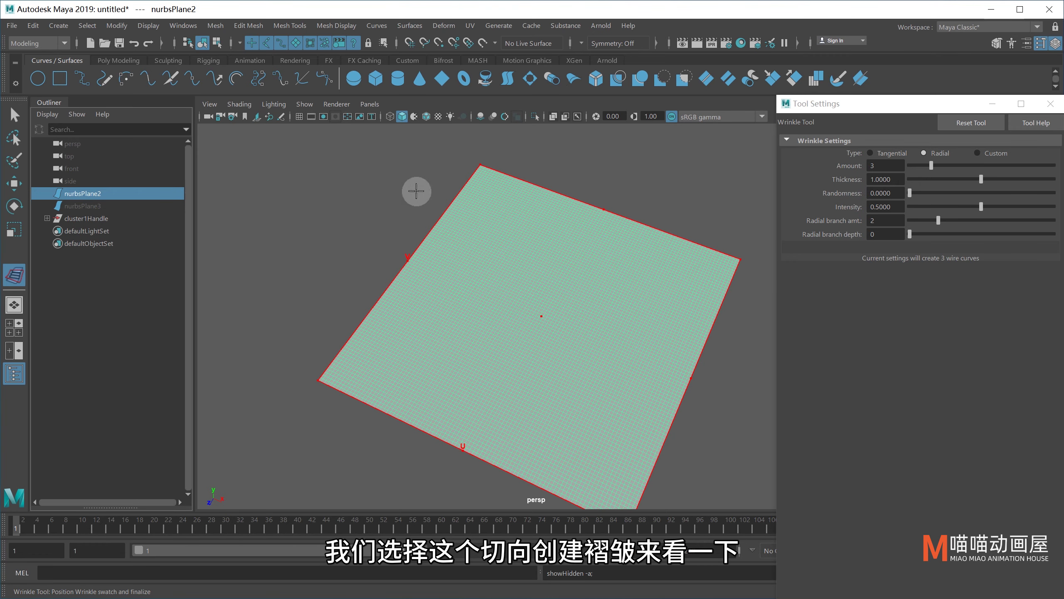
Apply a Tangential wrinkle to nurbsPlane2 and raise cluster2Handle to lift the ridges
click(880, 154)
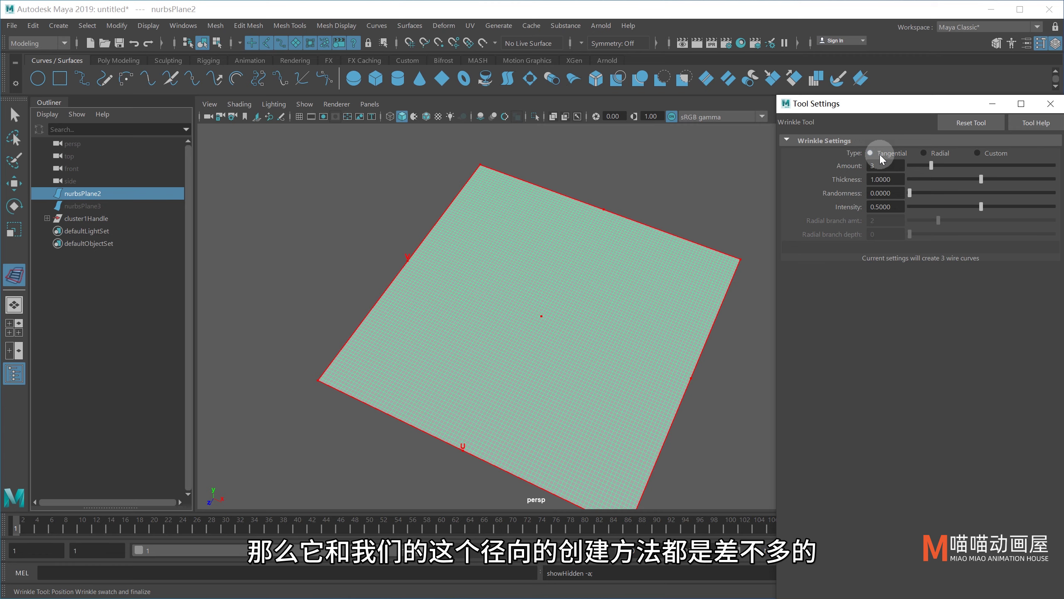
click(637, 226)
click(581, 294)
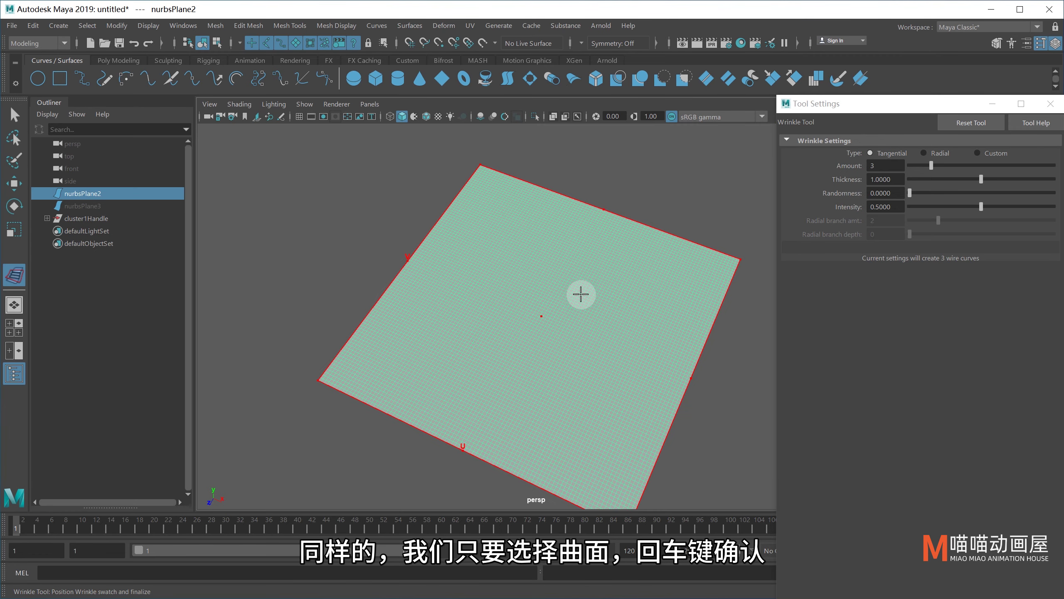
key(Return)
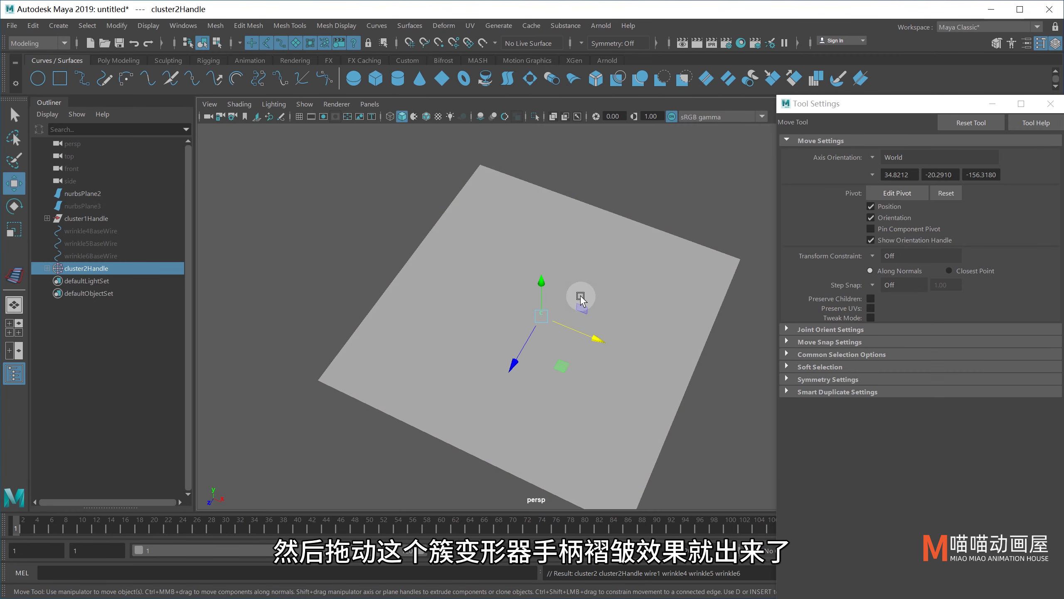
drag(541, 281, 542, 249)
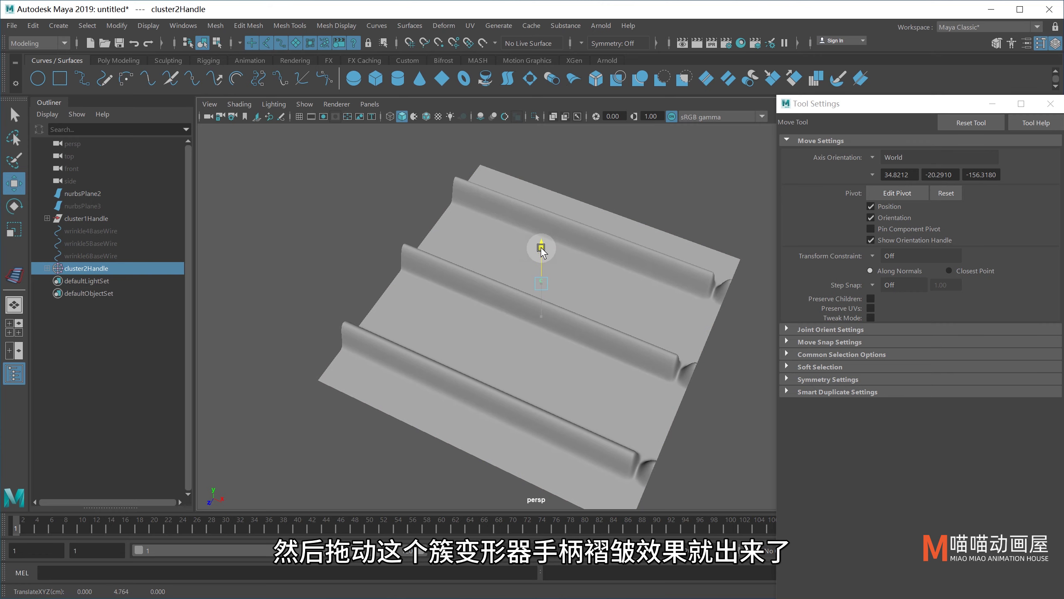
mouse_move(678, 356)
alt+mouse_down()
mouse_move(617, 403)
mouse_move(705, 409)
mouse_move(696, 423)
mouse_move(670, 409)
alt+mouse_up()
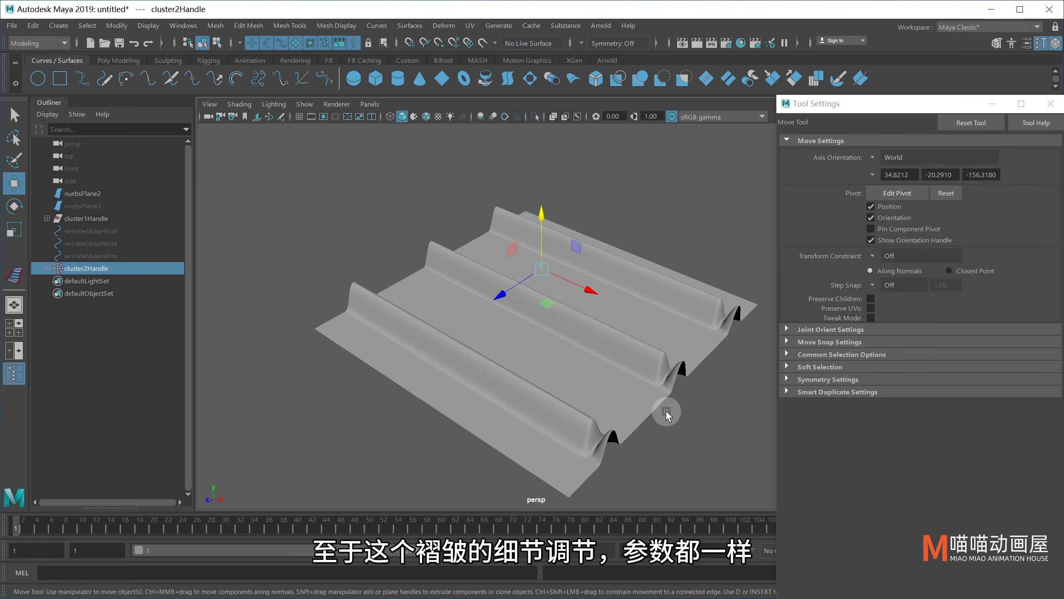
Select the parallel-ridge plane nurbsPlane2 and reactivate the Wrinkle tool
click(487, 219)
key(y)
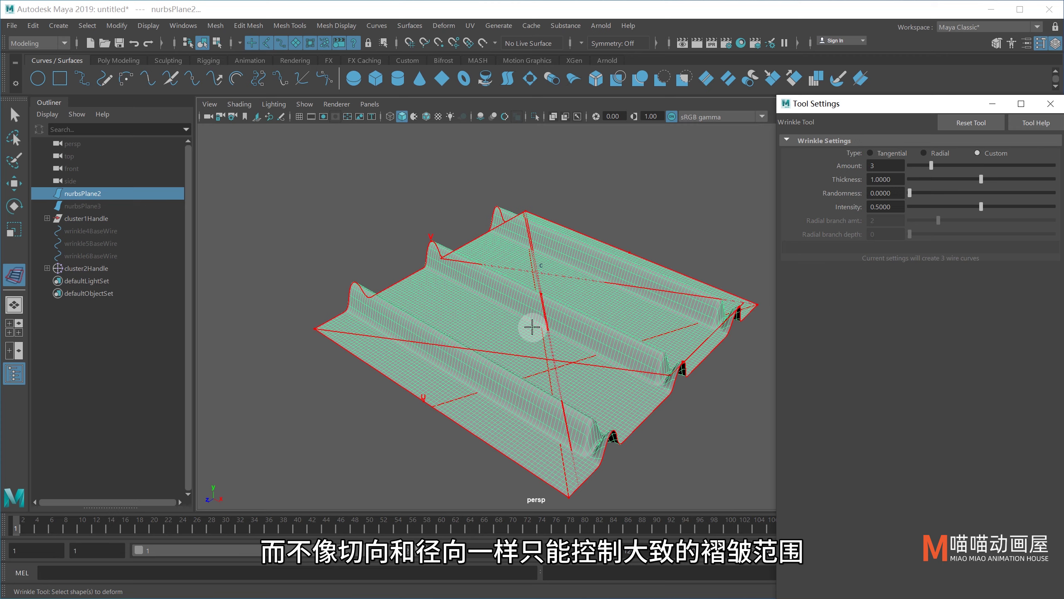
Delete the wrinkled plane, unhide spare plane nurbsPlane3, and switch to the top view
key(Delete)
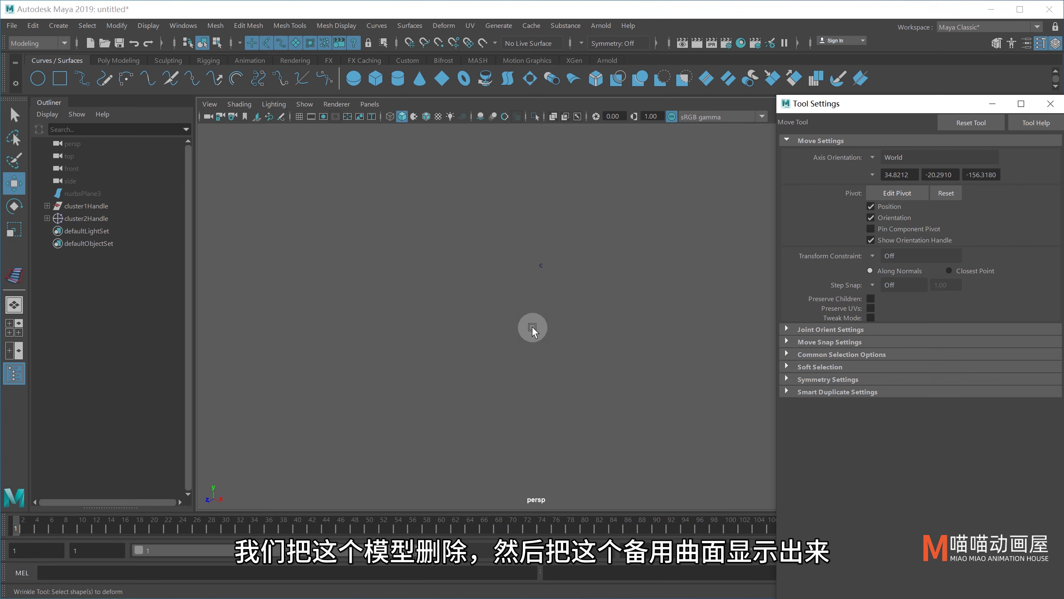
click(100, 193)
key(shift+h)
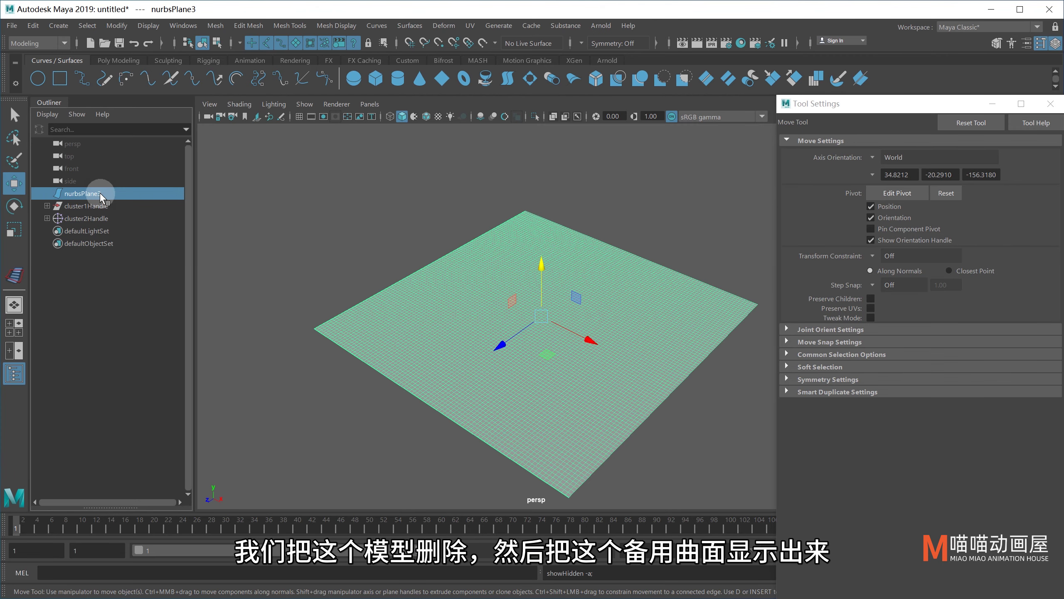
key(space)
drag(552, 271, 481, 274)
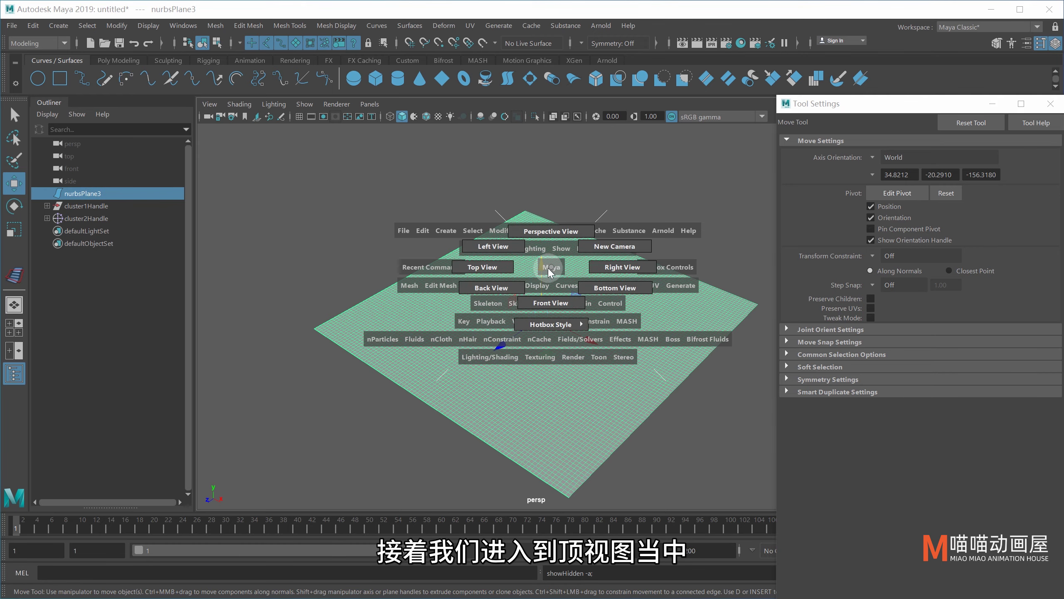
Draw a tall ellipse for the butterfly body and an EP-curve wing outline
alt+right_drag(481, 273, 380, 281)
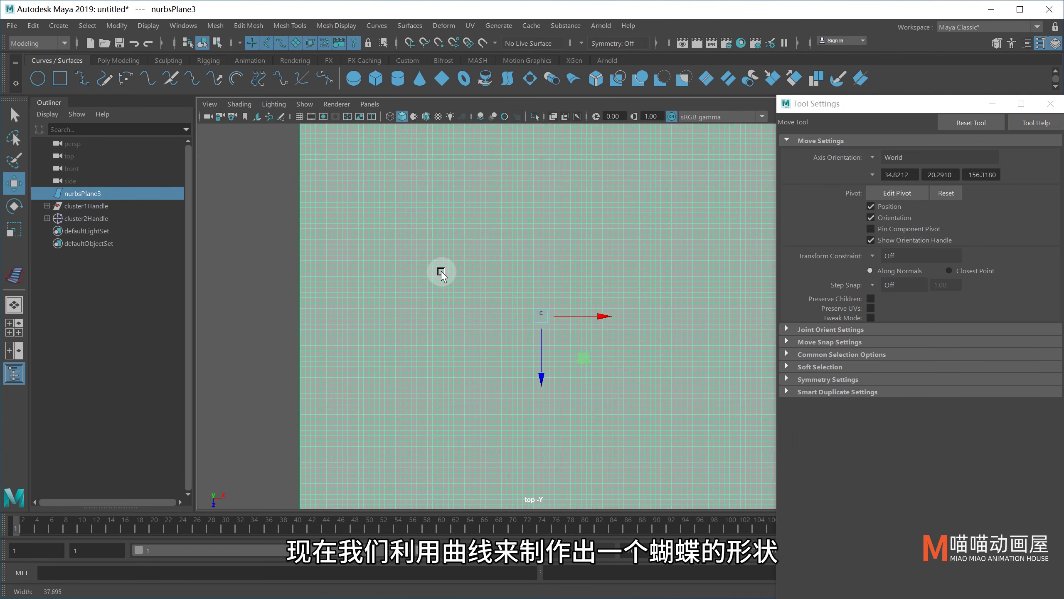
drag(542, 379, 565, 457)
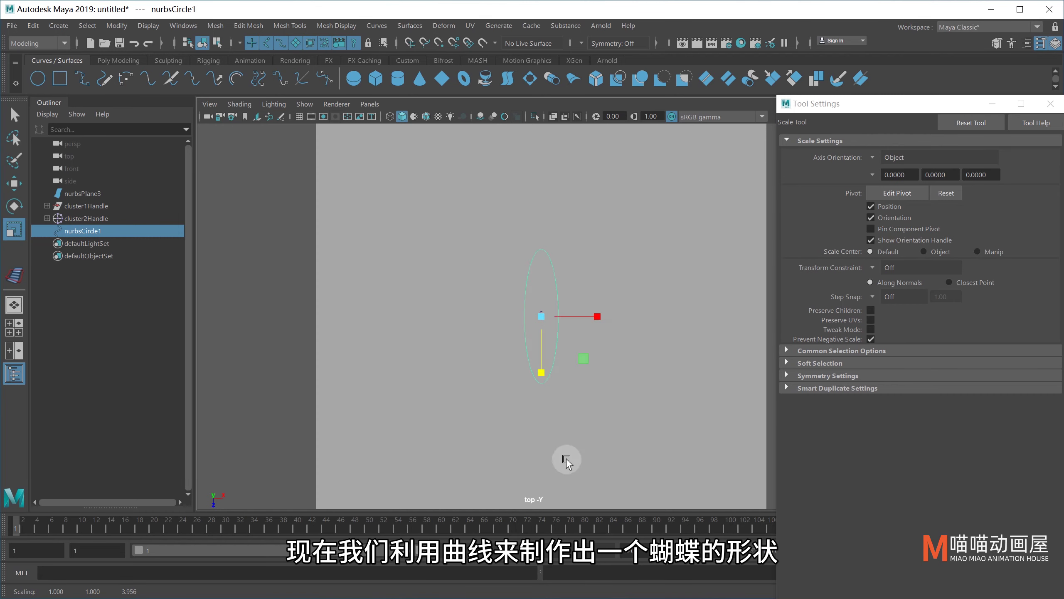
click(534, 259)
click(397, 185)
click(375, 285)
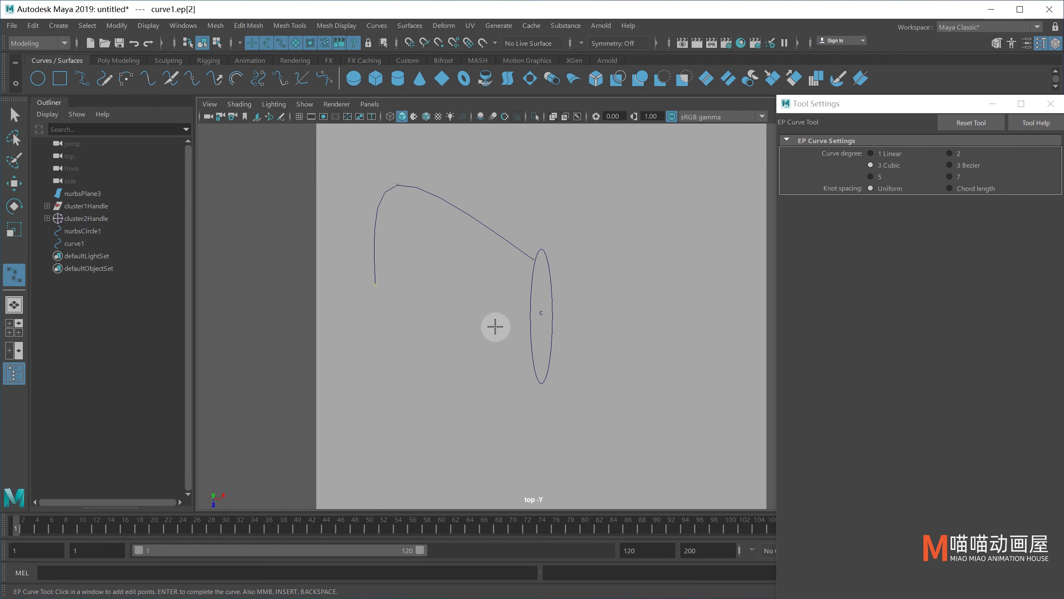
click(413, 368)
key(Return)
right_drag(461, 361, 404, 167)
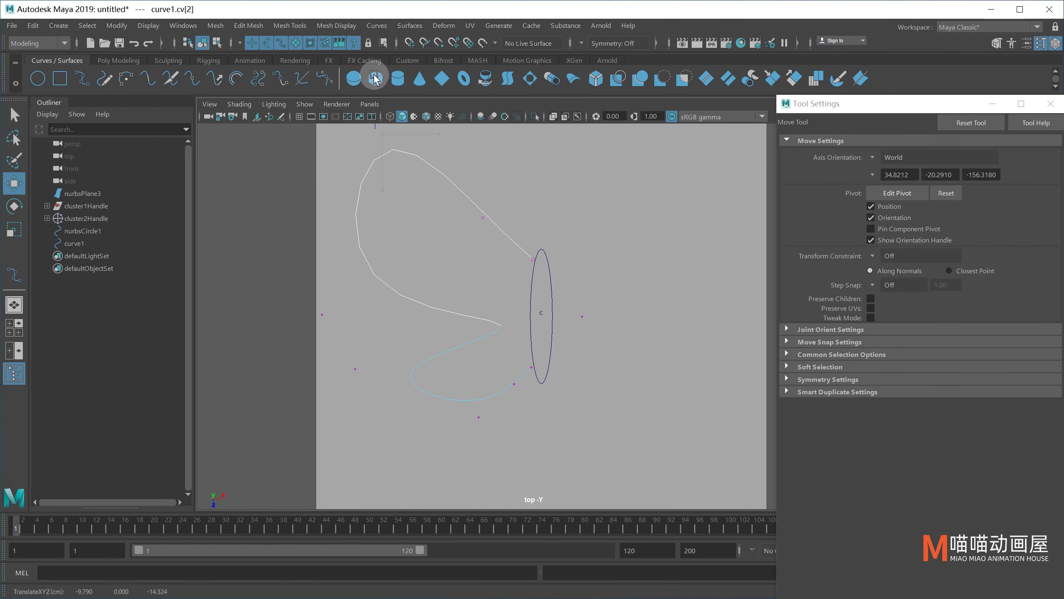
Reshape the wing curve's control points into wing loops
key(w)
click(325, 334)
drag(355, 369, 357, 349)
drag(479, 417, 468, 430)
drag(532, 367, 528, 357)
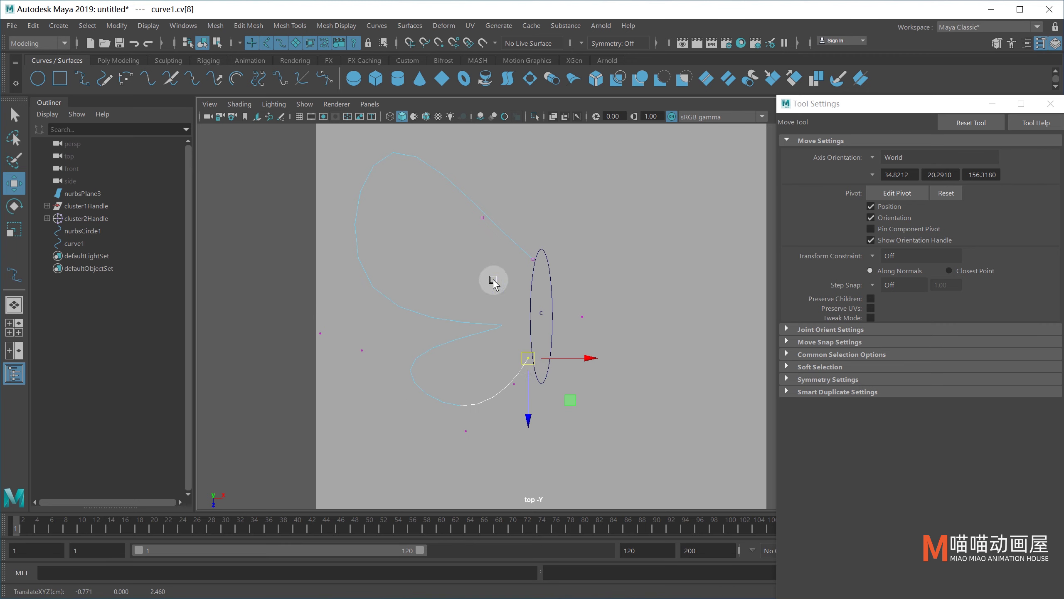
drag(483, 217, 487, 199)
Draw an antenna curve from the top of the body
key(y)
click(536, 251)
click(478, 166)
key(Return)
key(w)
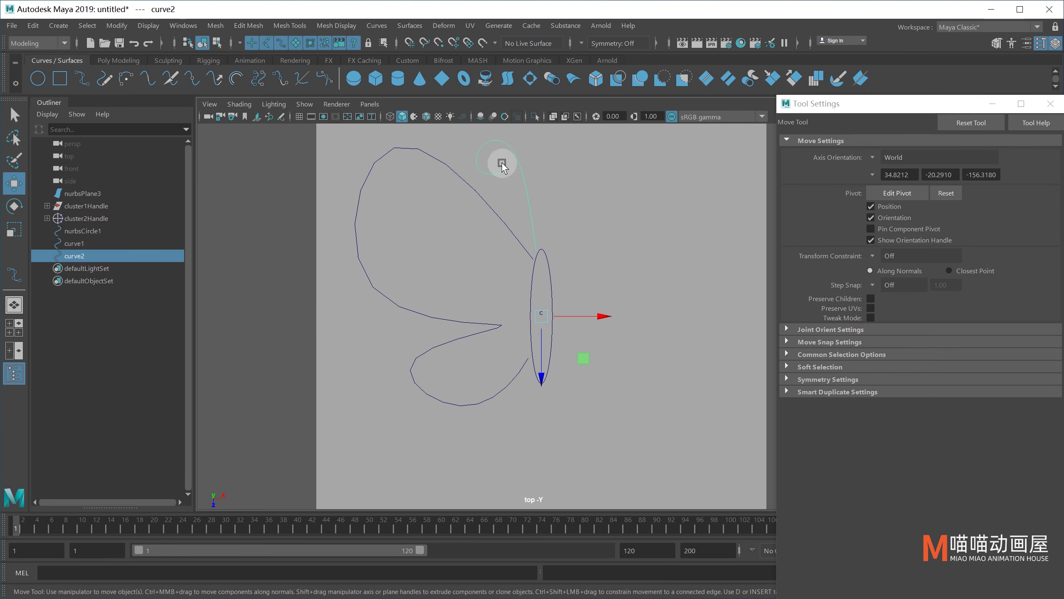
Add a long ellipse tilted diagonally inside the upper wing
key(r)
mouse_move(499, 283)
mouse_down()
mouse_move(440, 220)
mouse_move(641, 254)
mouse_up()
key(e)
drag(507, 209, 501, 240)
key(w)
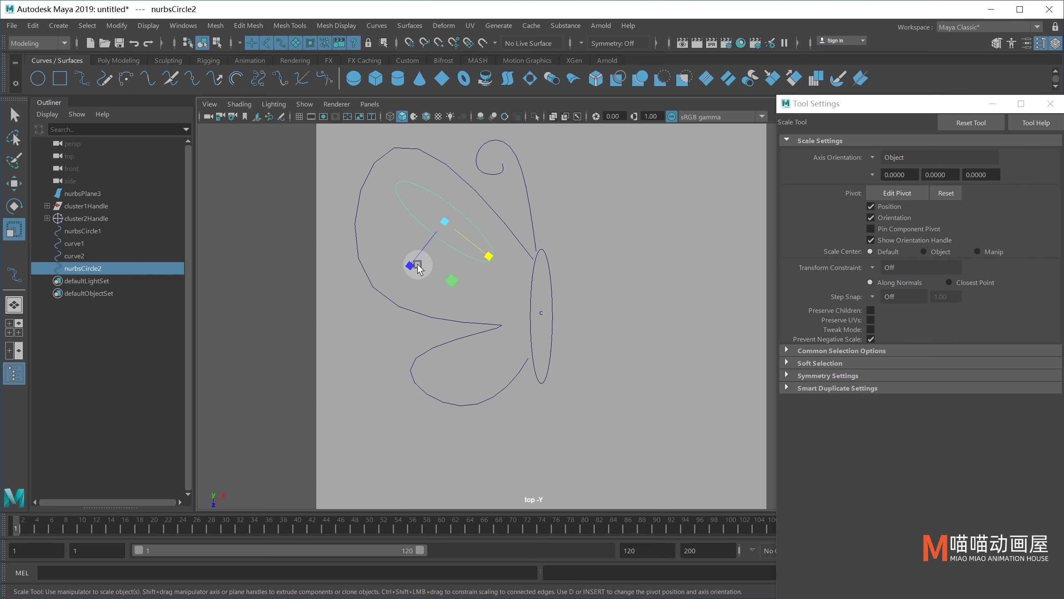
mouse_move(415, 263)
mouse_down()
mouse_move(451, 222)
mouse_move(444, 309)
mouse_up()
Duplicate the ellipse into the lower wing and tilt the middle and lowest loops to fit
key(ctrl+d)
key(ctrl+d)
drag(441, 261, 436, 350)
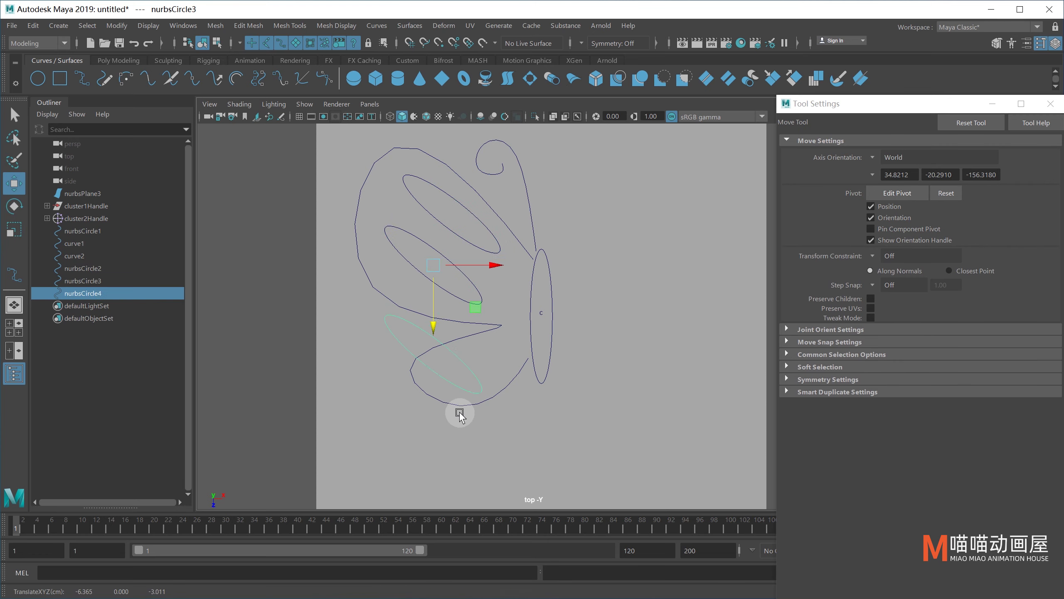
key(e)
mouse_move(458, 409)
mouse_down()
mouse_move(482, 350)
mouse_move(471, 365)
mouse_up()
key(w)
key(r)
key(w)
click(477, 302)
key(e)
drag(86, 206, 89, 297)
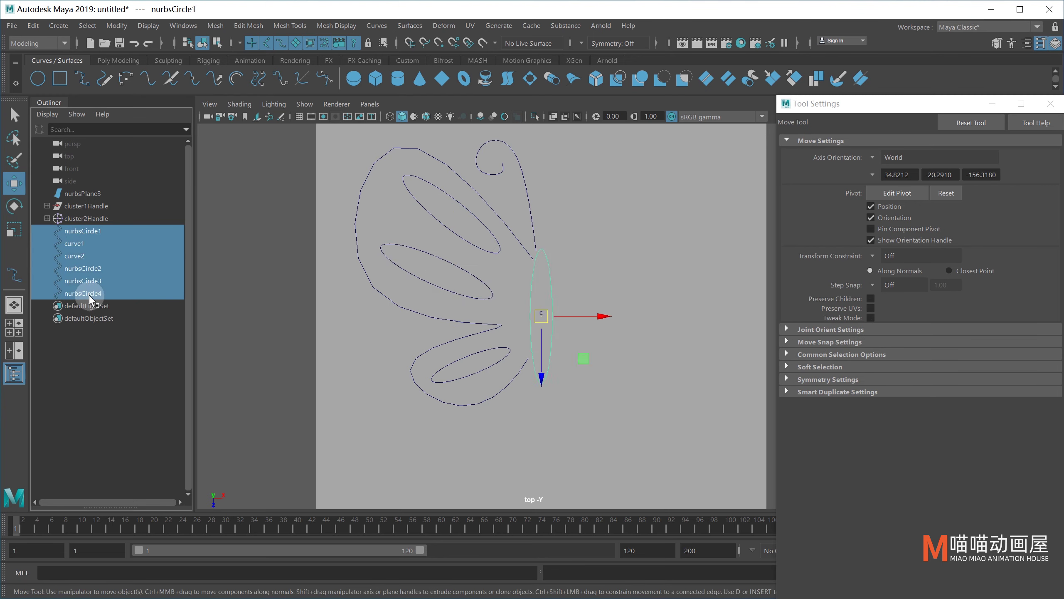
Group the left-half curves, duplicate the group, and set its Scale X to -1
key(ctrl+g)
key(ctrl+d)
click(1025, 198)
text(-1)
key(Return)
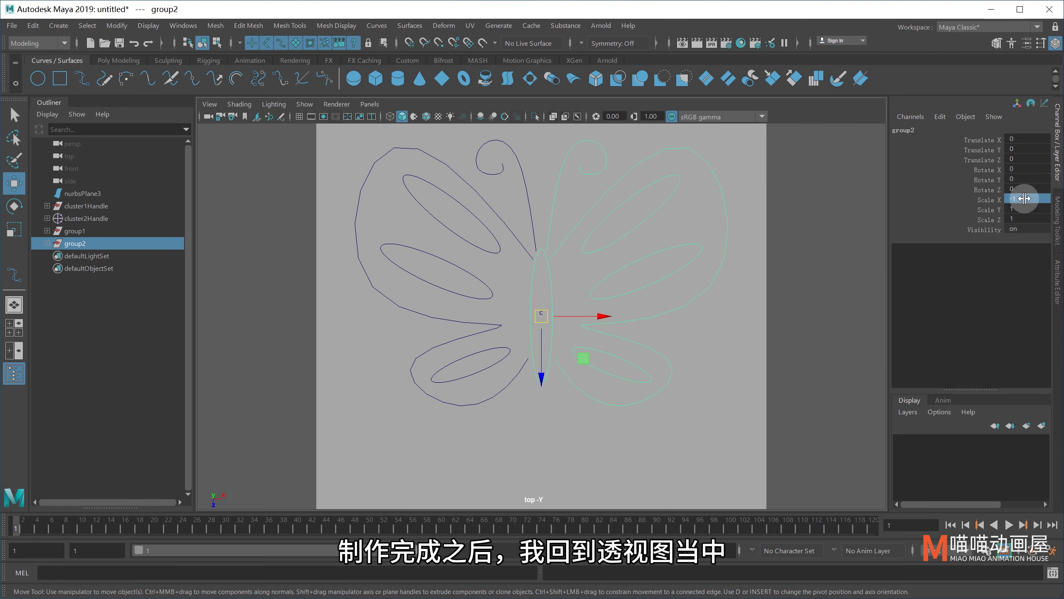
Back in perspective, apply a Custom wrinkle to nurbsPlane3 using all the butterfly curves
key(space)
drag(624, 281, 619, 237)
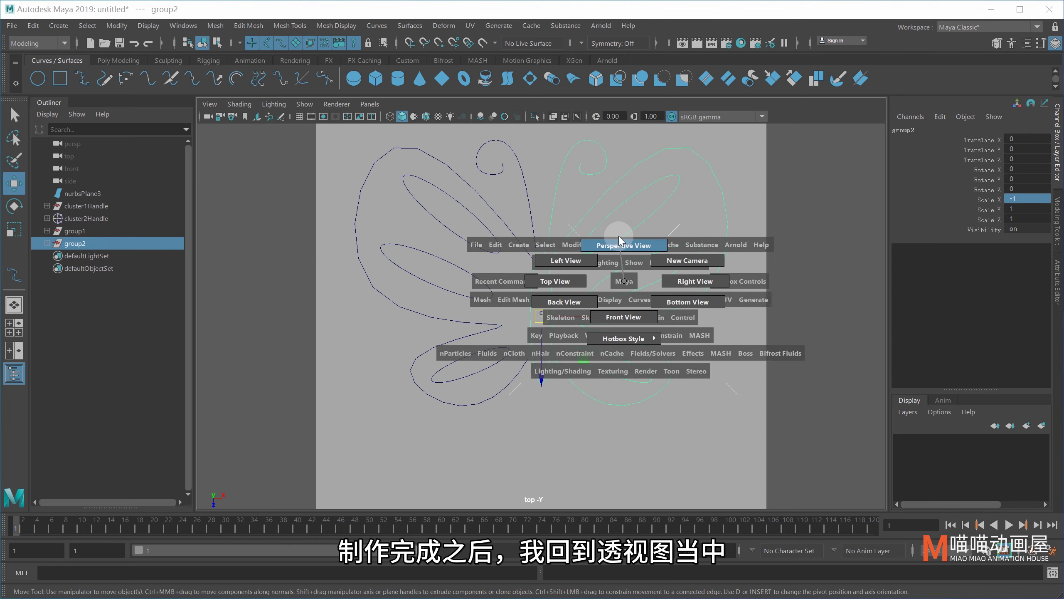
click(437, 26)
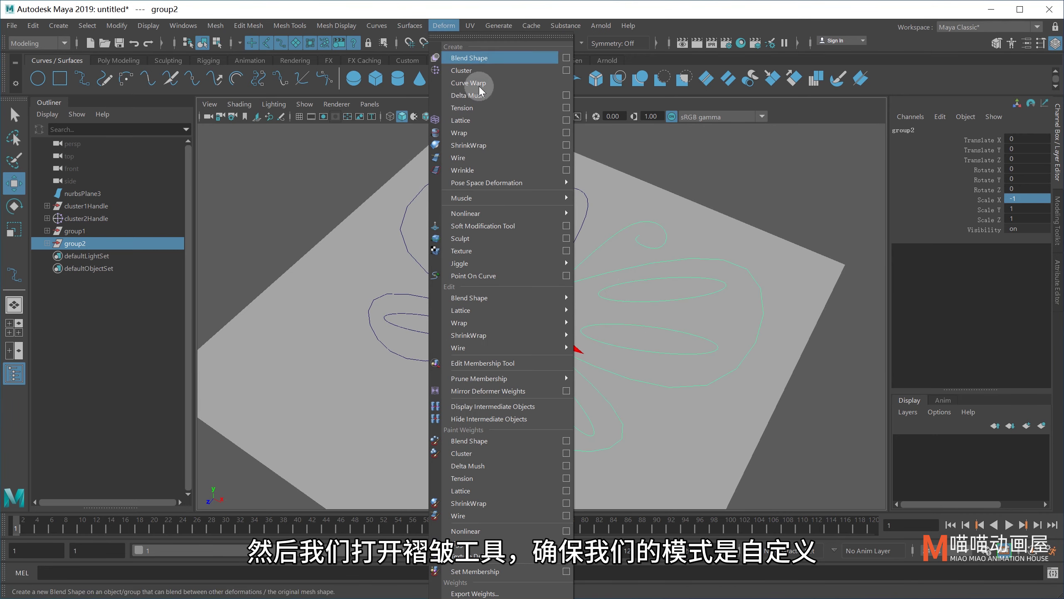
click(553, 171)
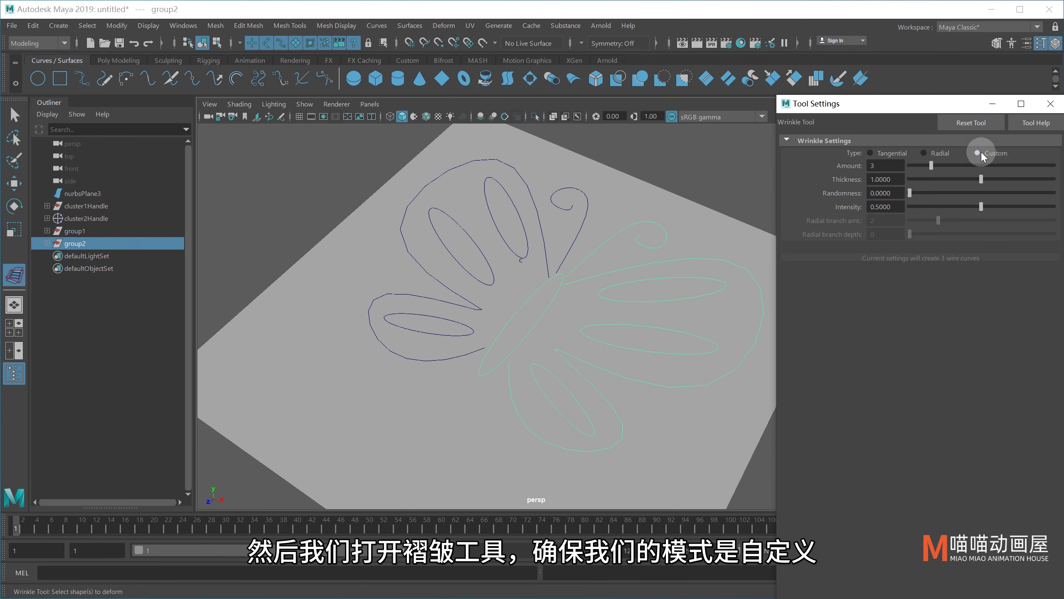
click(457, 412)
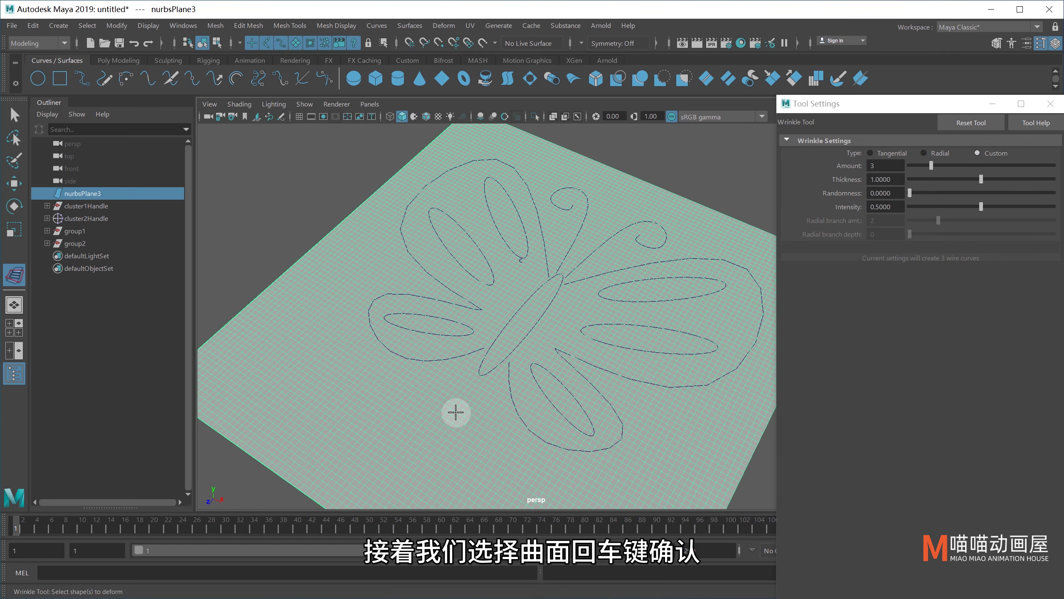
key(Return)
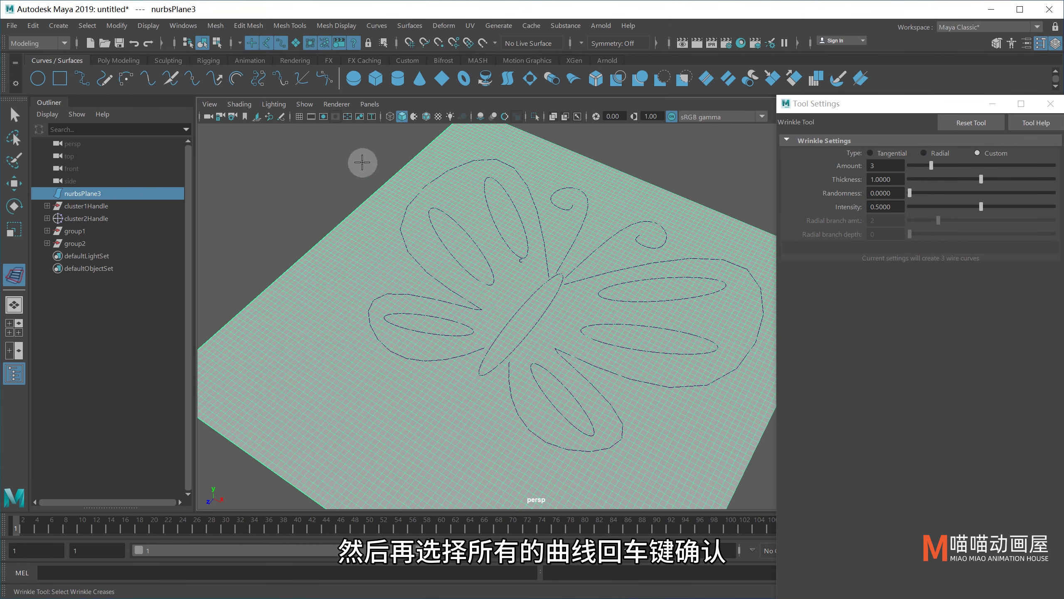
drag(363, 162, 694, 439)
key(Return)
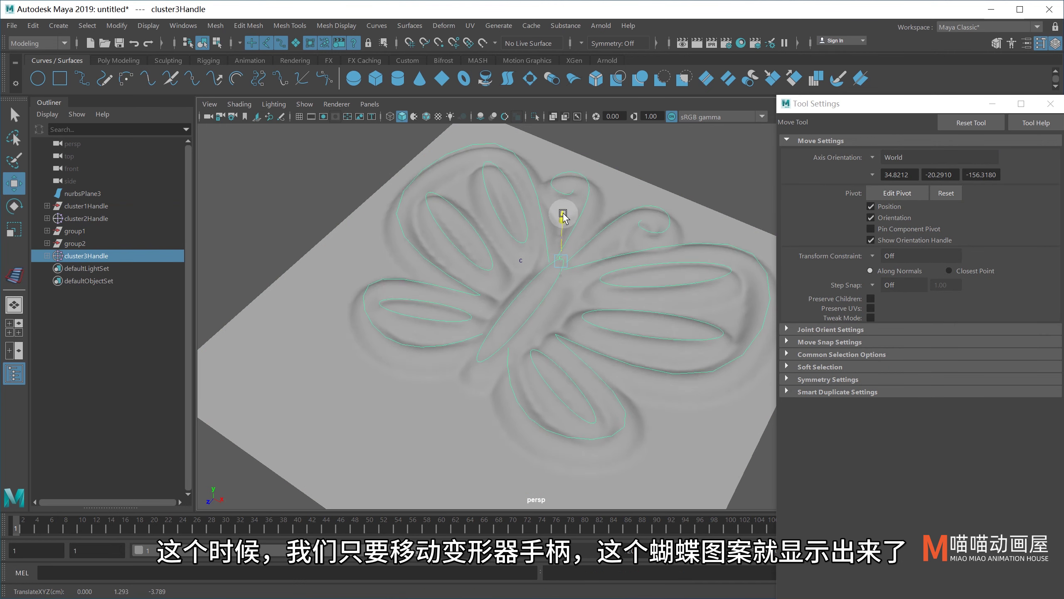
Raise cluster3Handle to emboss the butterfly, then inspect nurbsPlane3's wire1 attributes
drag(565, 242, 564, 196)
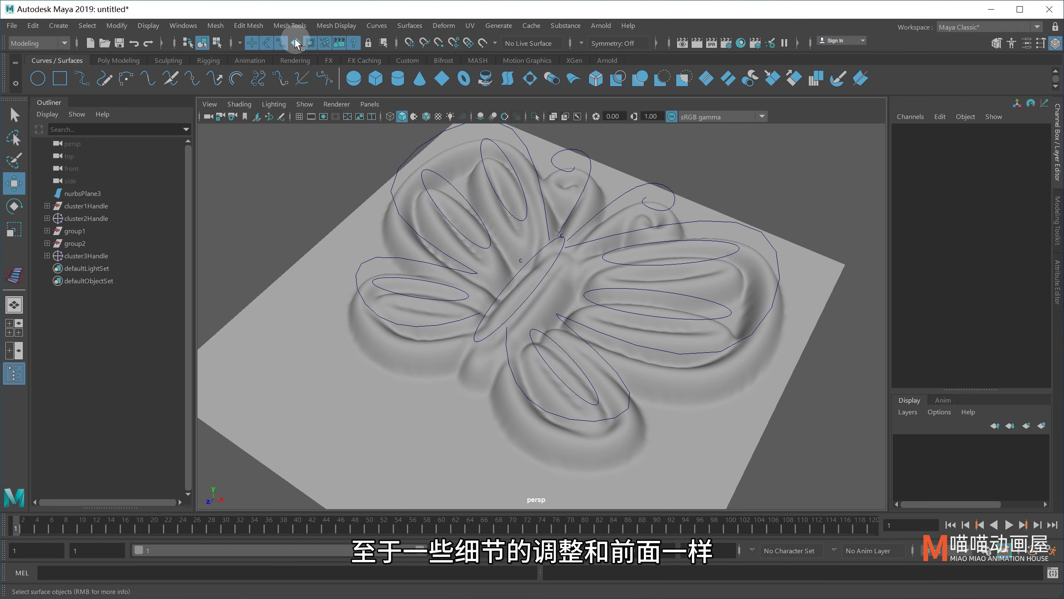
click(665, 413)
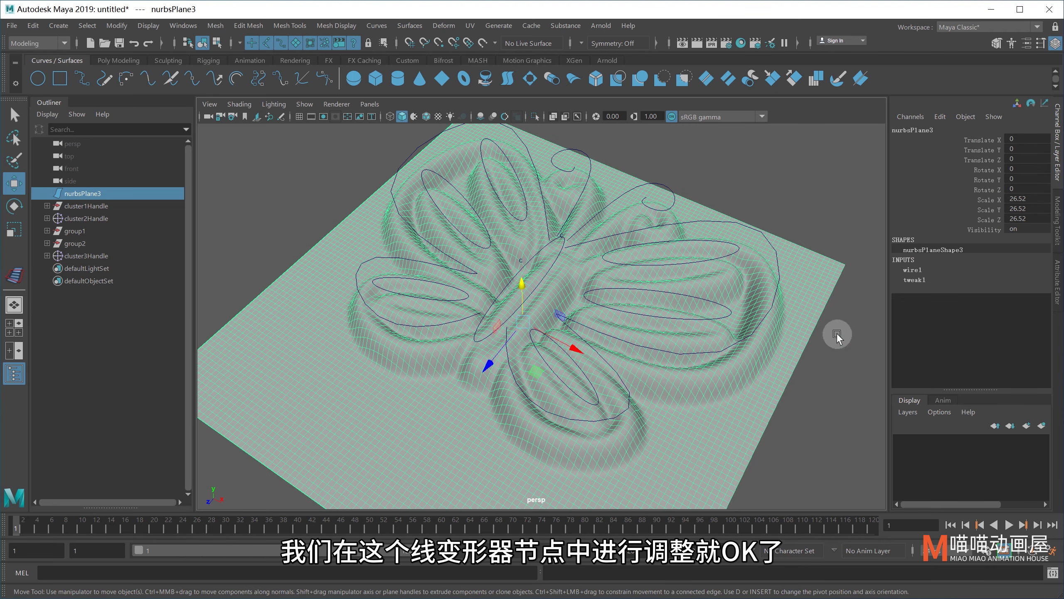
click(913, 269)
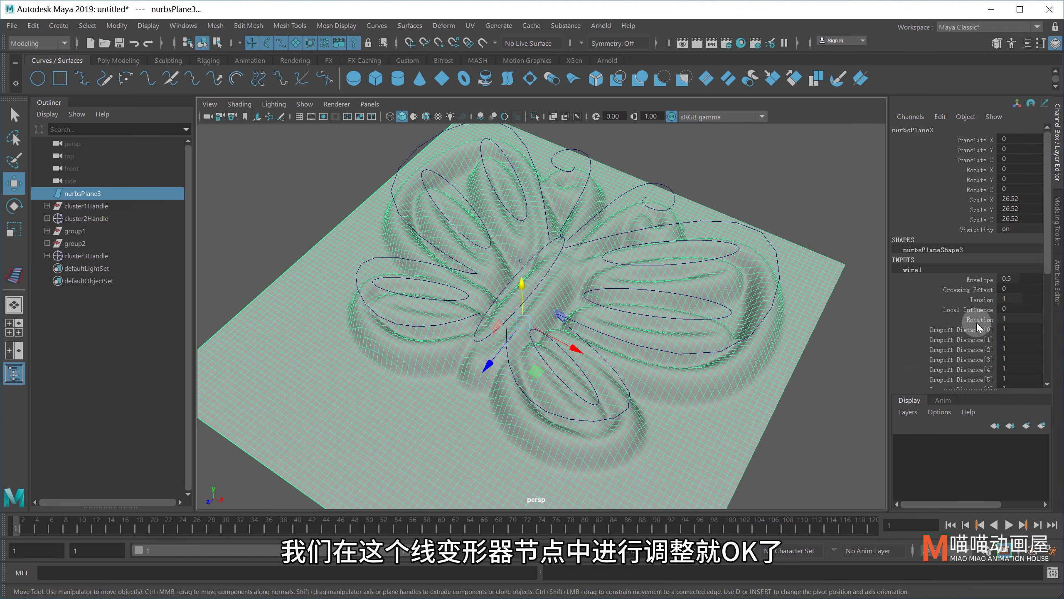
scroll(1012, 337, down, 3)
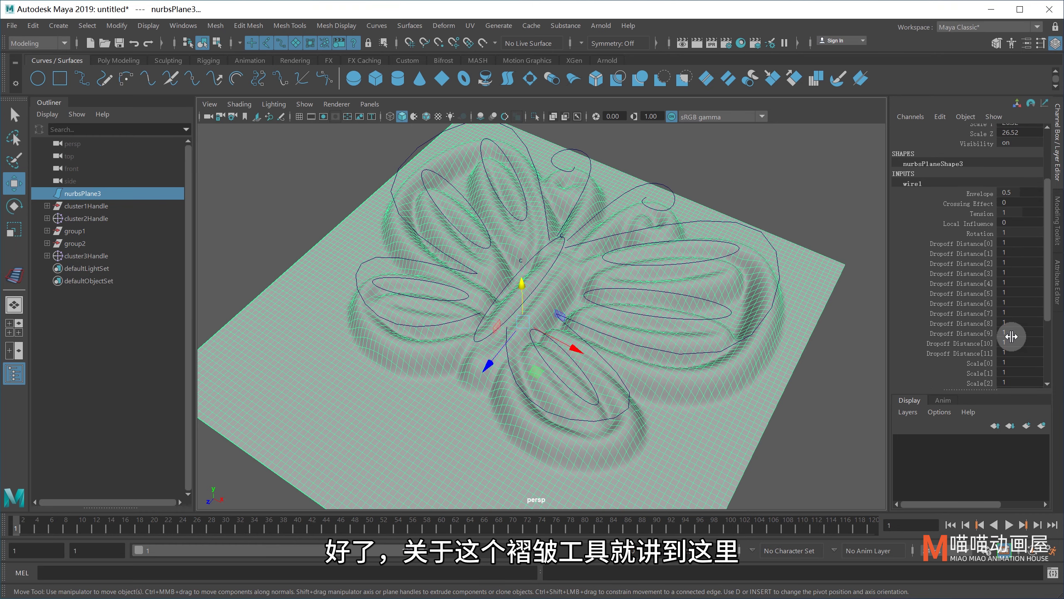